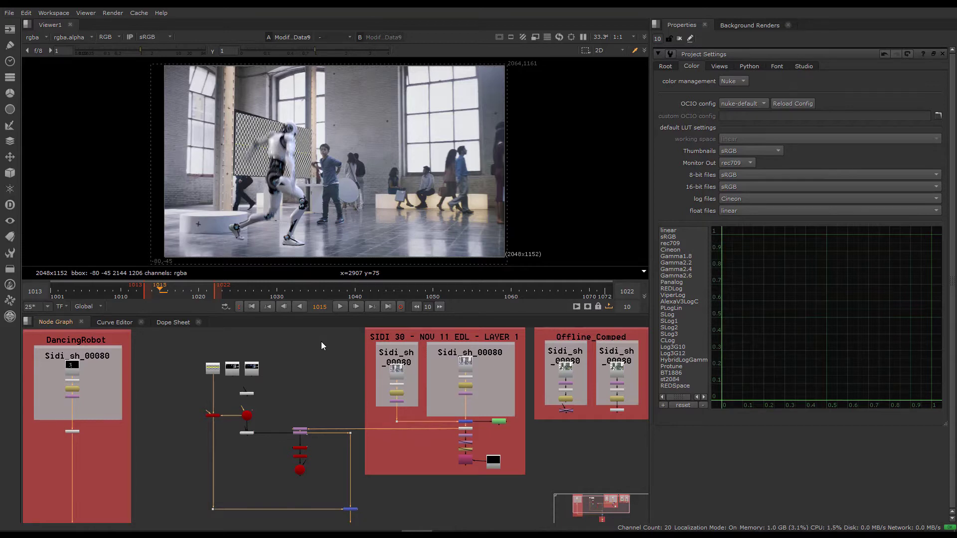
Play the robot composite in the Viewer and stop it on frame 1018
{"action": "left_click", "coordinate": [340, 306]}
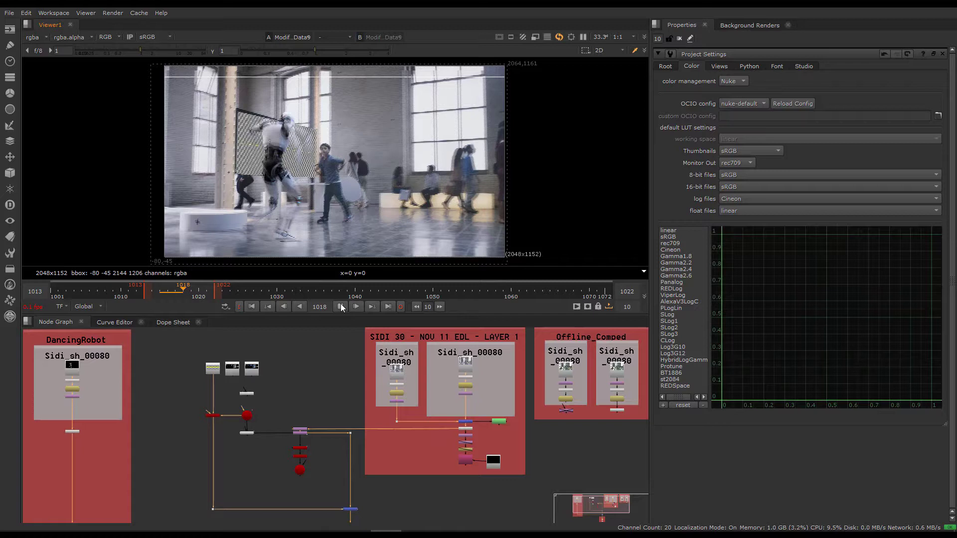
{"action": "left_click", "coordinate": [340, 306]}
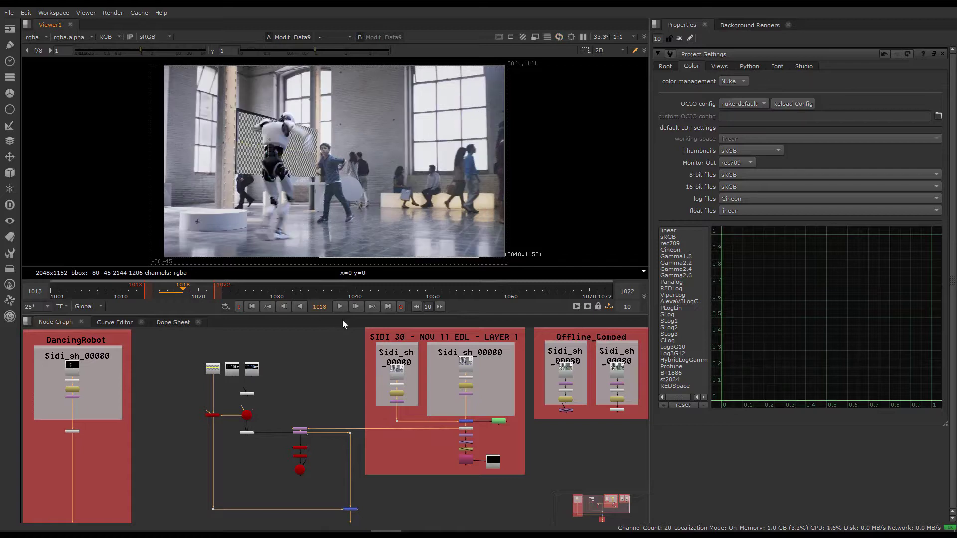
{"action": "left_click", "coordinate": [577, 307]}
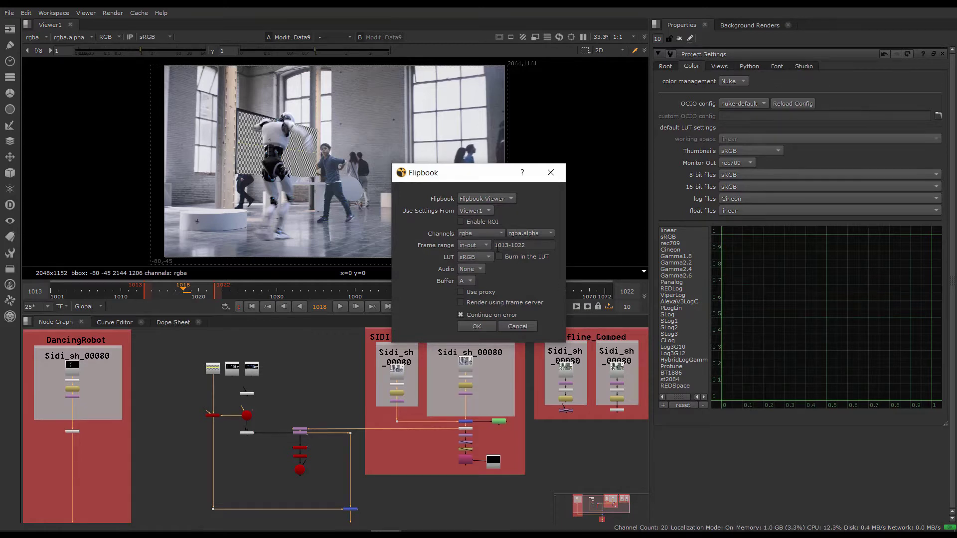
{"action": "left_click", "coordinate": [476, 327]}
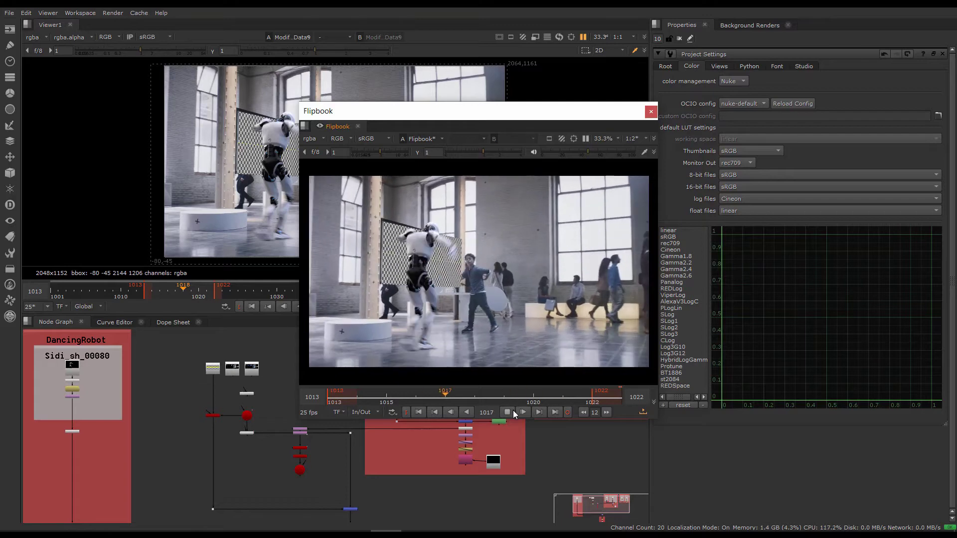
{"action": "left_click", "coordinate": [508, 412]}
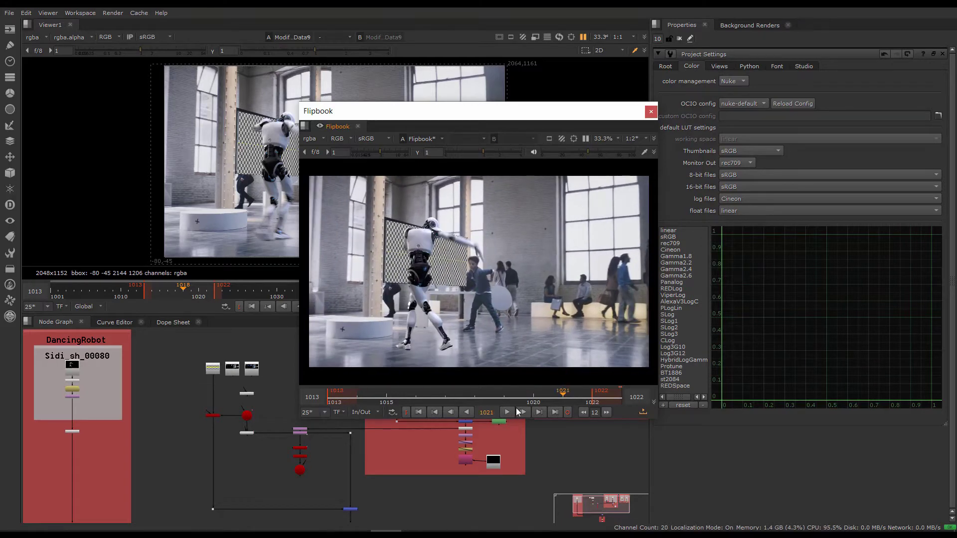
{"action": "left_click", "coordinate": [650, 112]}
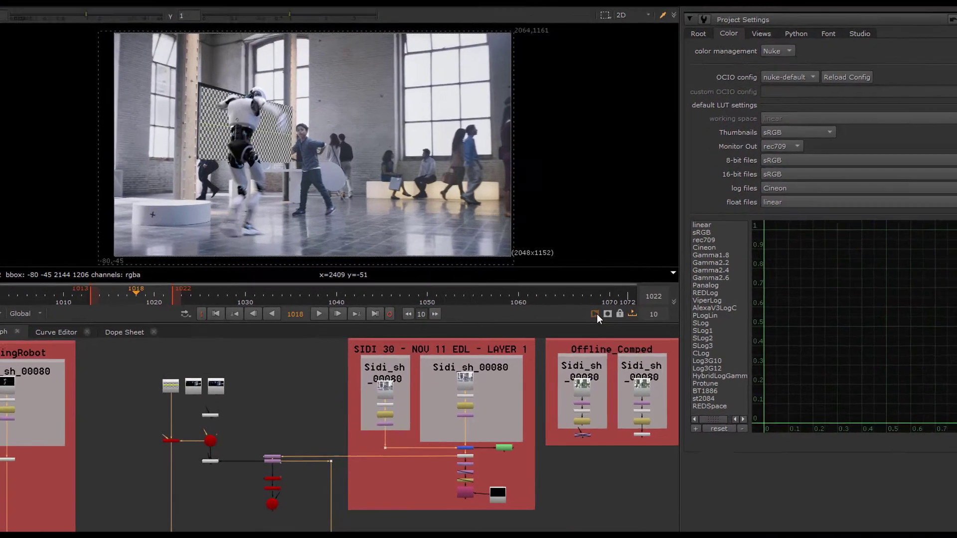
Send the flipbook to Hiero Player, taking its settings from Viewer1
{"action": "left_click", "coordinate": [595, 314]}
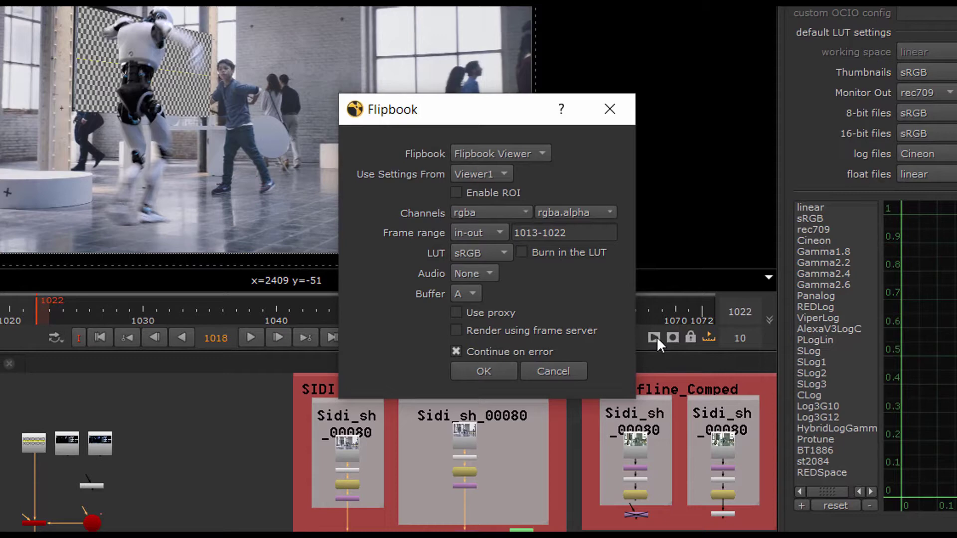
{"action": "left_click", "coordinate": [550, 151]}
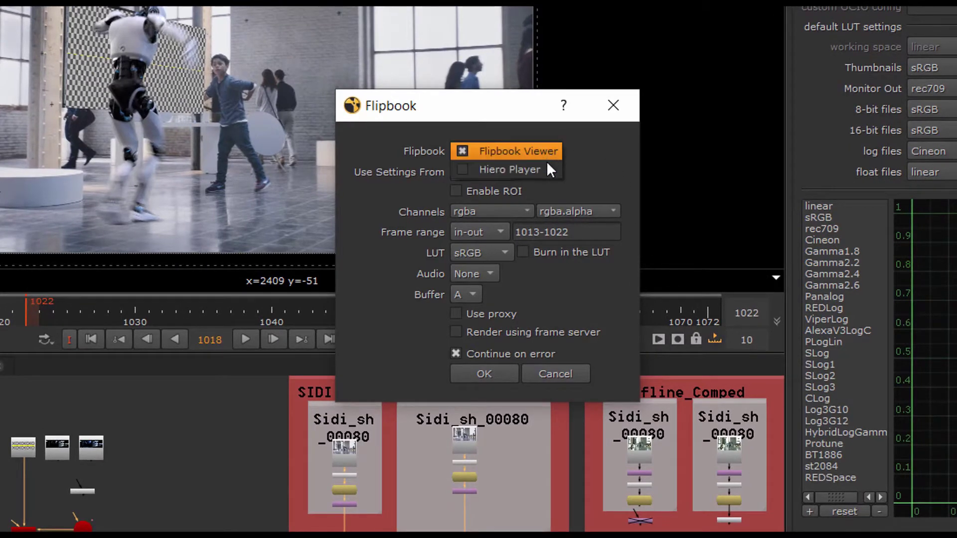
{"action": "left_click", "coordinate": [545, 173]}
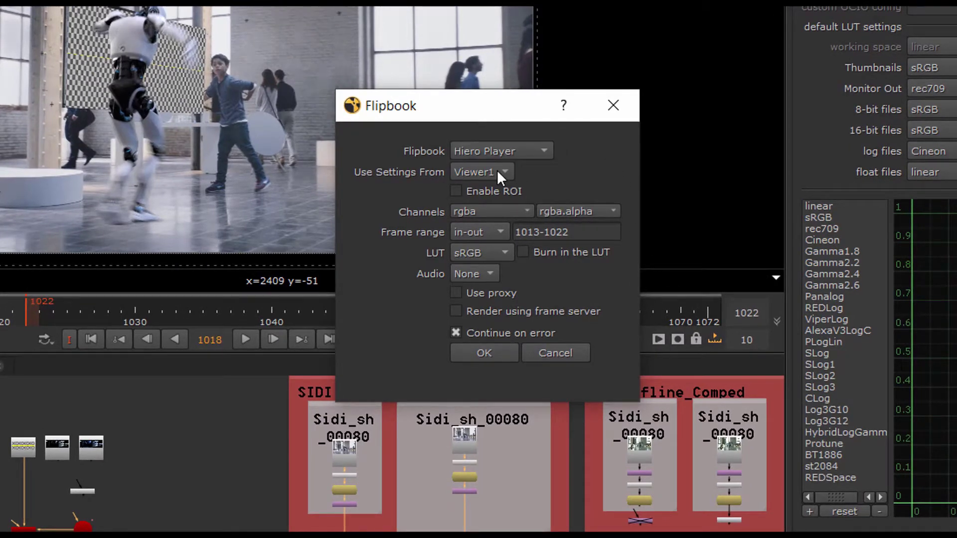
{"action": "left_click", "coordinate": [499, 172]}
{"action": "left_click", "coordinate": [547, 172]}
Try rgb and alpha channels, settle on rgba, and keep the sRGB LUT
{"action": "left_click", "coordinate": [524, 211]}
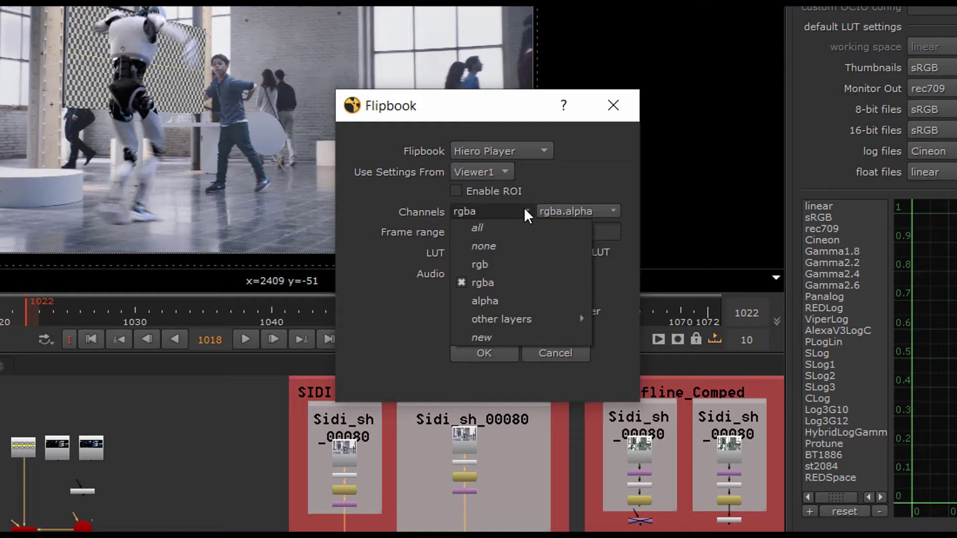
{"action": "left_click", "coordinate": [513, 264]}
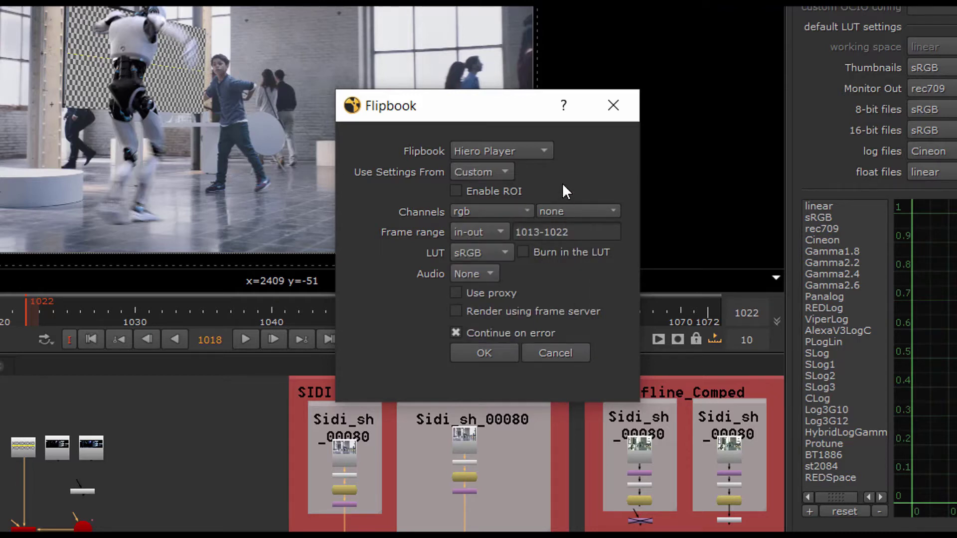
{"action": "left_click", "coordinate": [528, 210]}
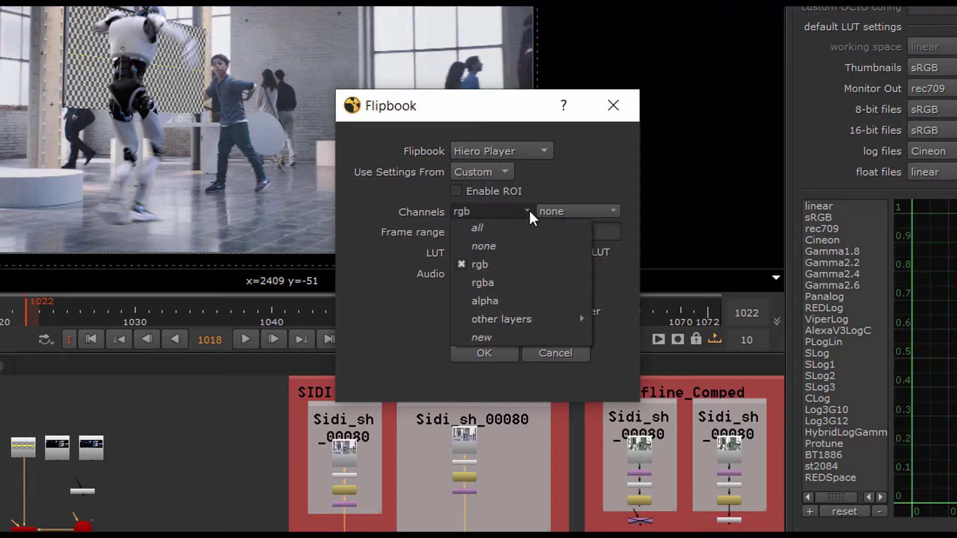
{"action": "left_click", "coordinate": [518, 302]}
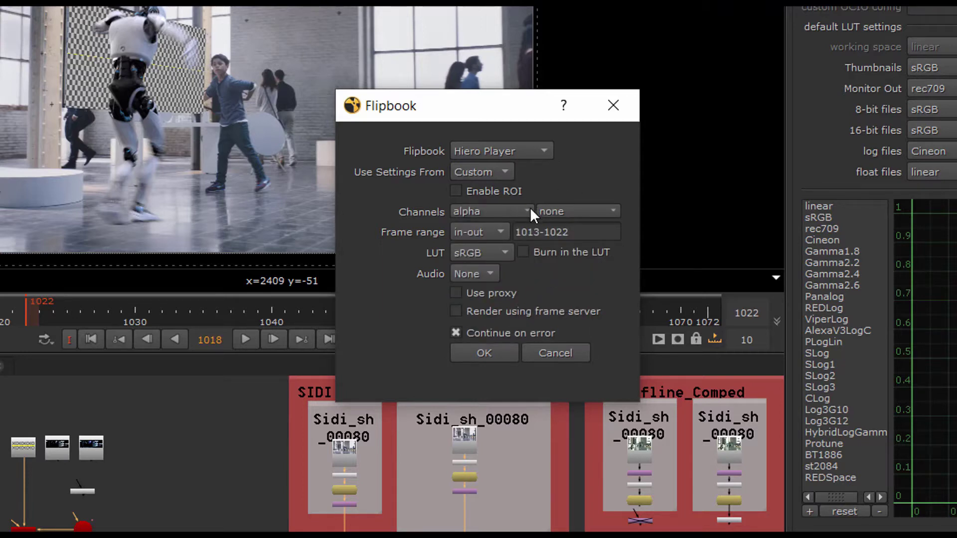
{"action": "left_click", "coordinate": [528, 207]}
{"action": "left_click", "coordinate": [508, 282]}
{"action": "left_click", "coordinate": [505, 252]}
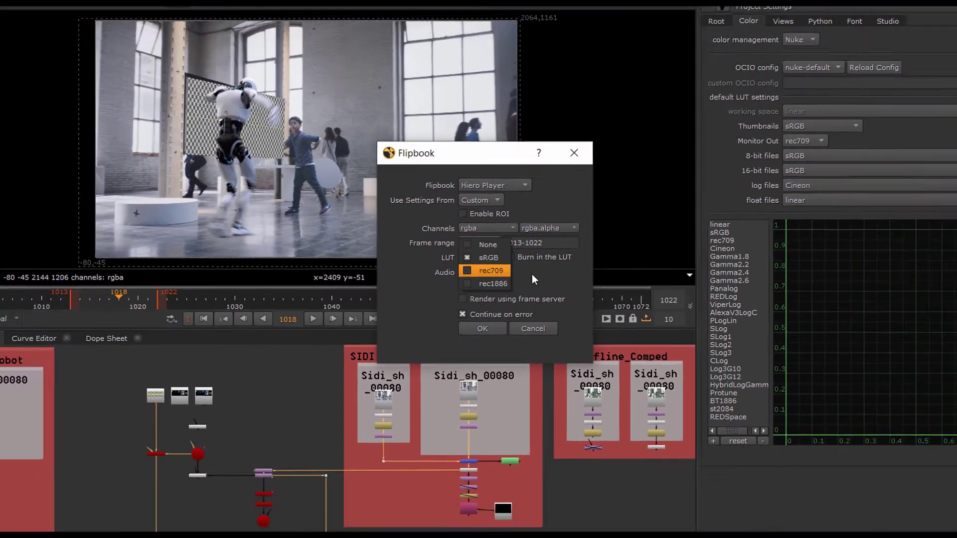
{"action": "left_click", "coordinate": [555, 277]}
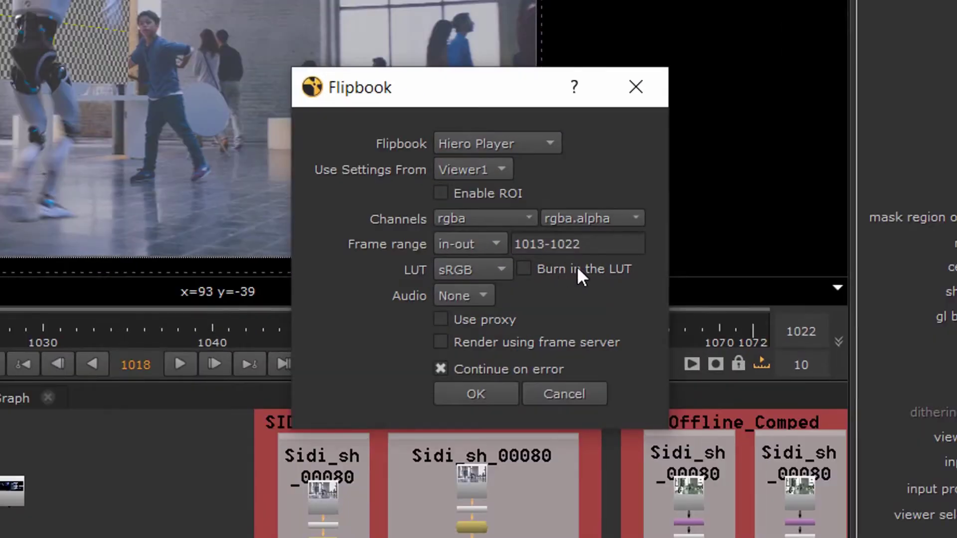
Leave the LUT unburned, enable Use proxy, and render frames 1013–1022 to Hiero Player
{"action": "left_click", "coordinate": [558, 272]}
{"action": "left_click", "coordinate": [557, 270]}
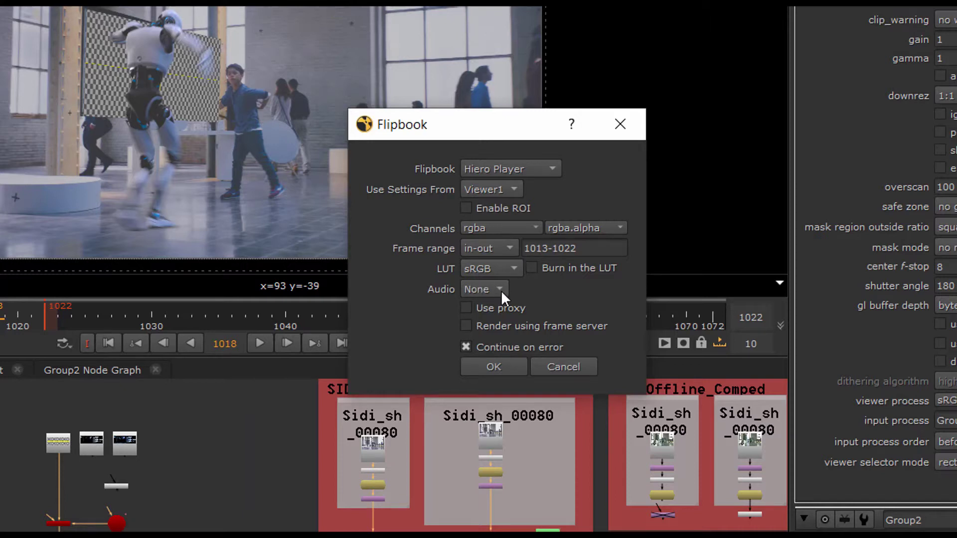
{"action": "left_click", "coordinate": [467, 308]}
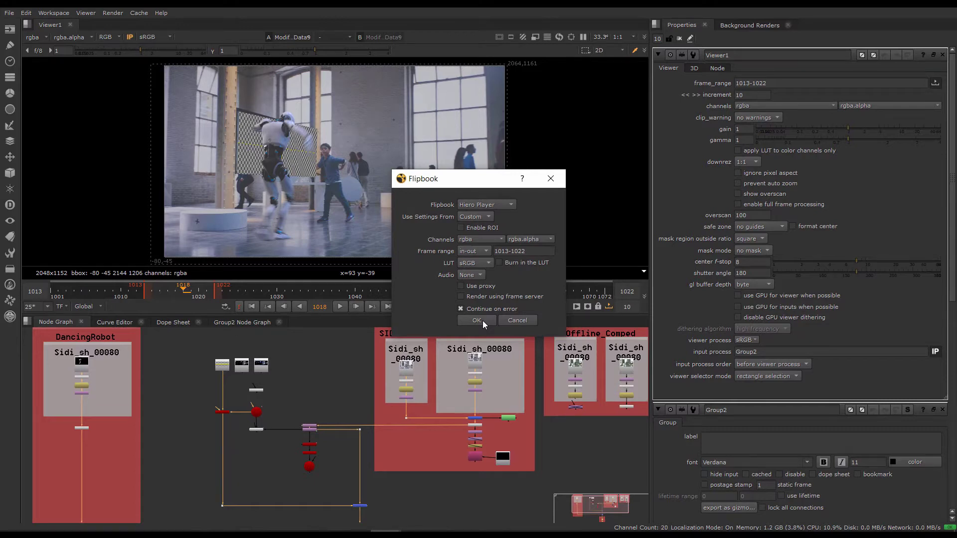
{"action": "left_click", "coordinate": [482, 322]}
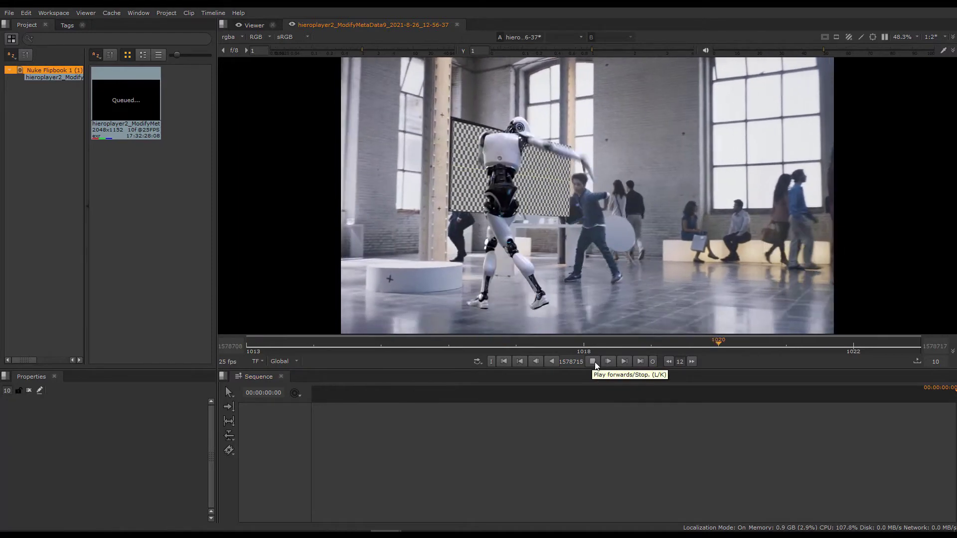
Stop the flipbook clip and resize the Project panel to show the clip name and thumbnail
{"action": "left_click", "coordinate": [594, 363]}
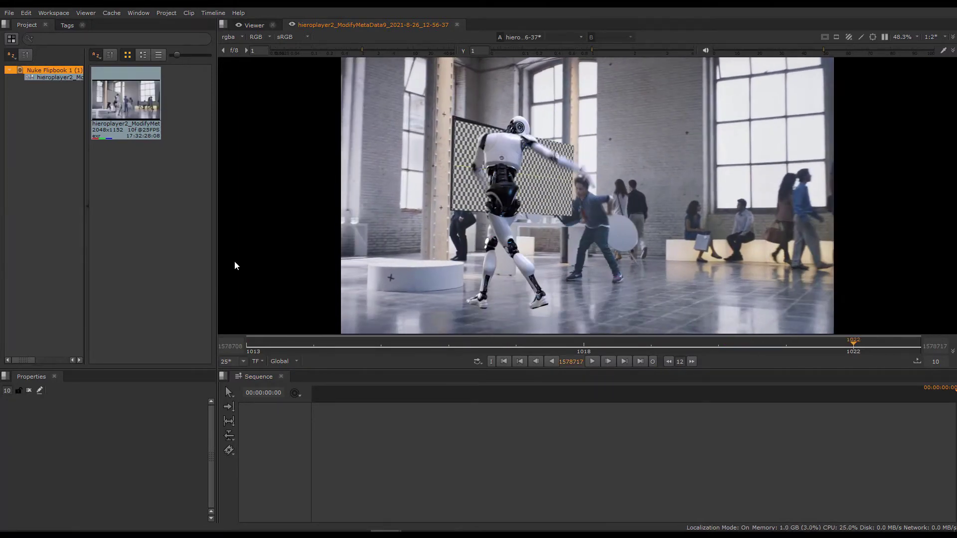
{"action": "left_click_drag", "start_coordinate": [87, 150], "coordinate": [186, 157]}
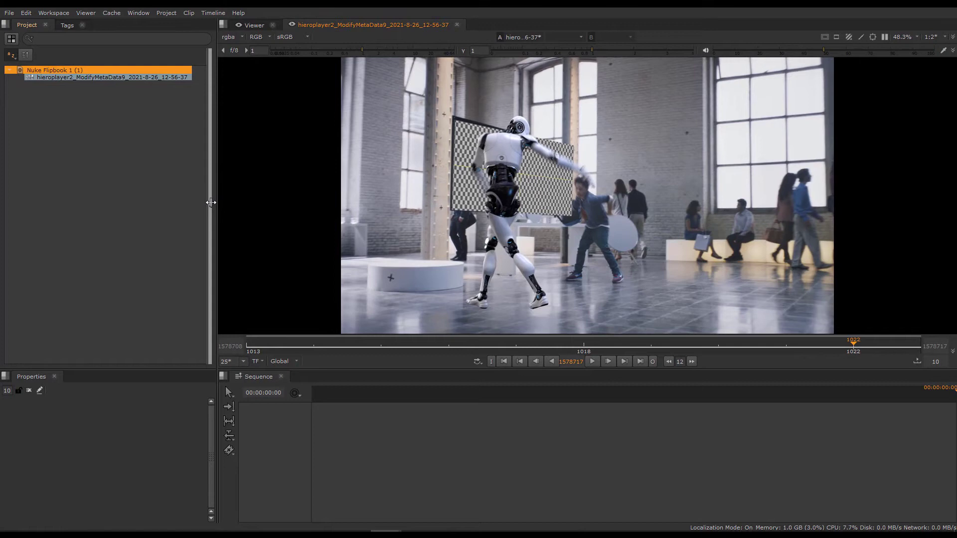
{"action": "left_click_drag", "start_coordinate": [210, 203], "coordinate": [106, 189]}
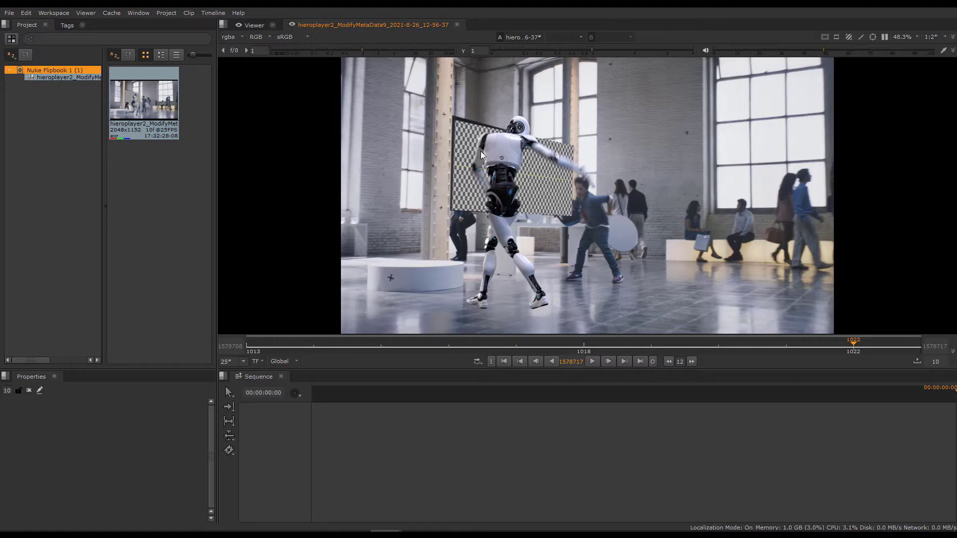
Zoom in on the robot's shoulder, fit the frame with F, and return to Nuke
{"action": "scroll", "coordinate": [480, 152], "scroll_direction": "up", "scroll_amount": 6}
{"action": "left_click_drag", "start_coordinate": [477, 143], "coordinate": [490, 201]}
{"action": "scroll", "coordinate": [489, 202], "scroll_direction": "up", "scroll_amount": 3}
{"action": "key", "text": "h"}
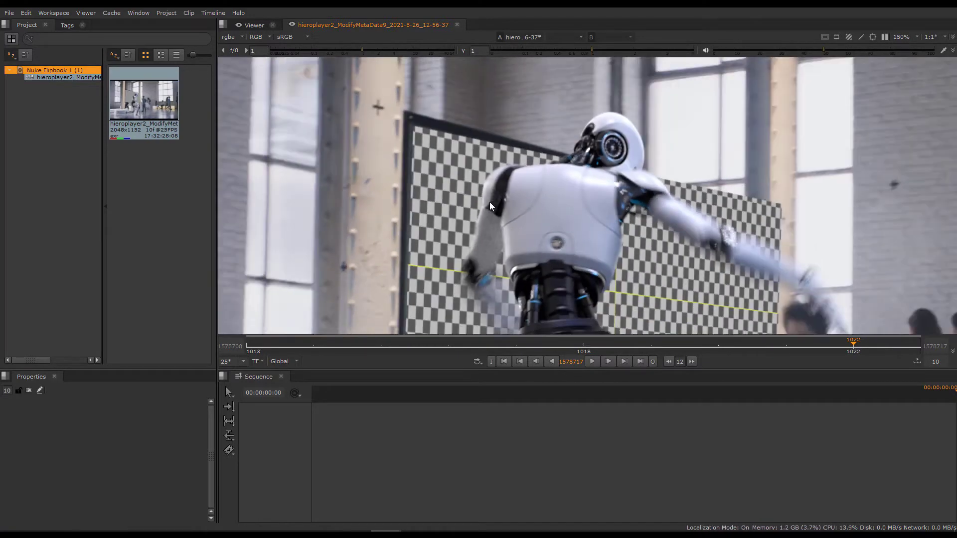
{"action": "key", "text": "f"}
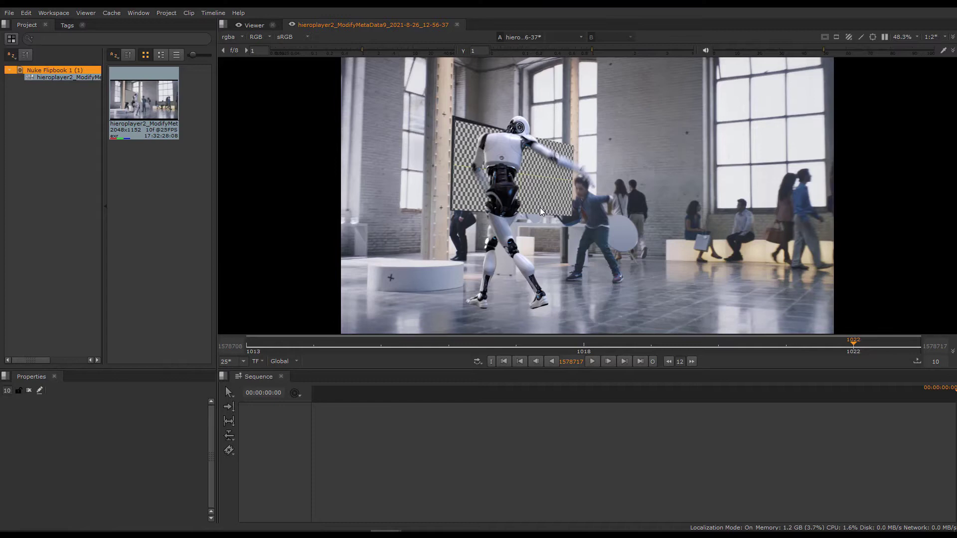
{"action": "key", "text": "alt+Tab"}
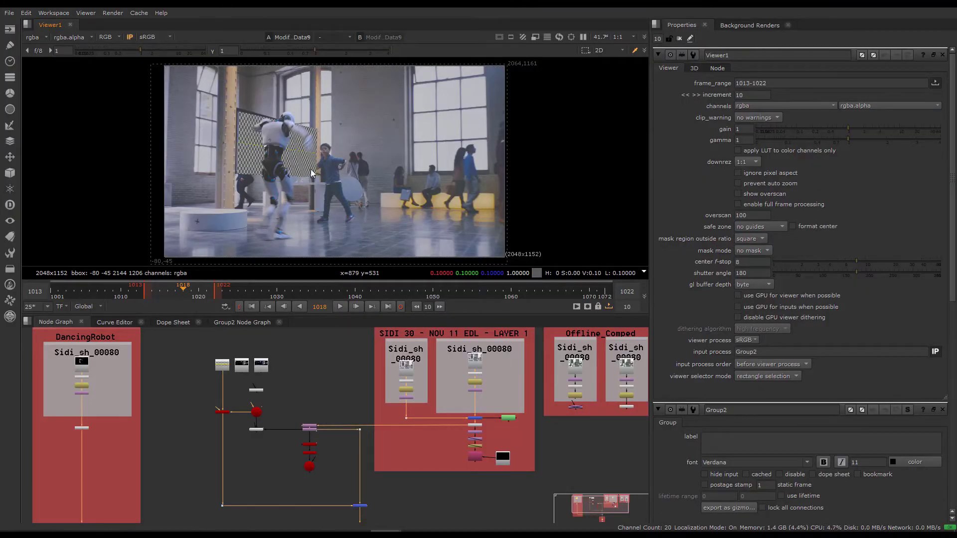
Zoom into the Nuke Viewer, step forward to frame 1019, and zoom back out
{"action": "scroll", "coordinate": [310, 169], "scroll_direction": "up", "scroll_amount": 4}
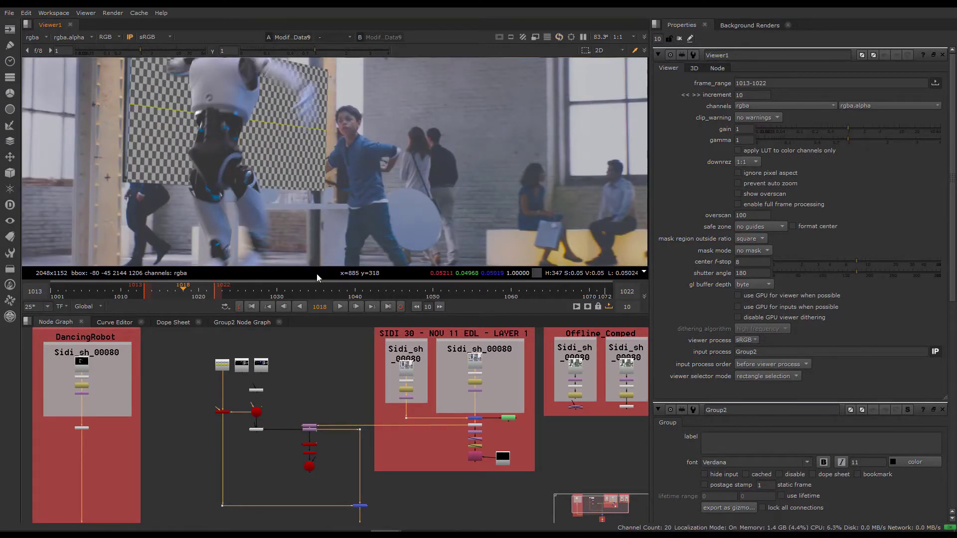
{"action": "left_click", "coordinate": [359, 307]}
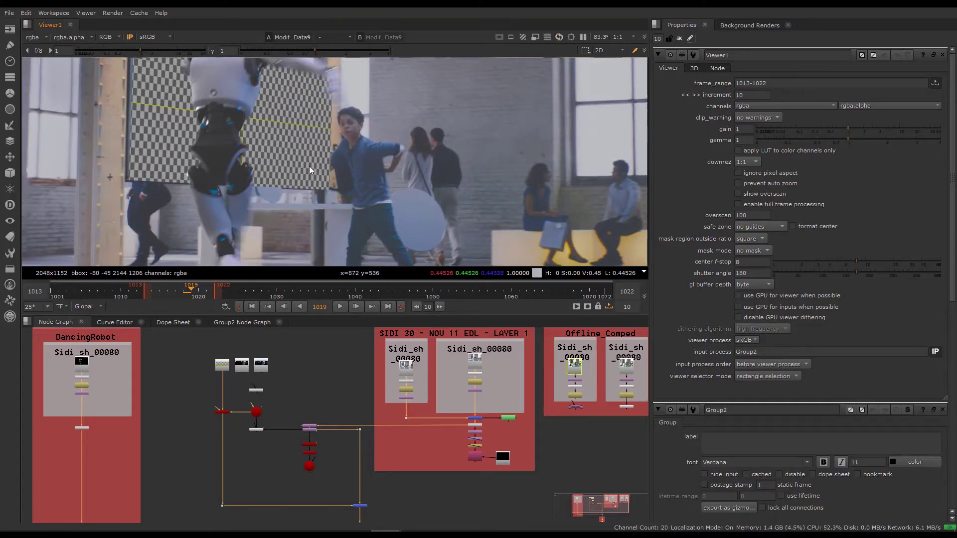
{"action": "scroll", "coordinate": [308, 166], "scroll_direction": "up", "scroll_amount": 2}
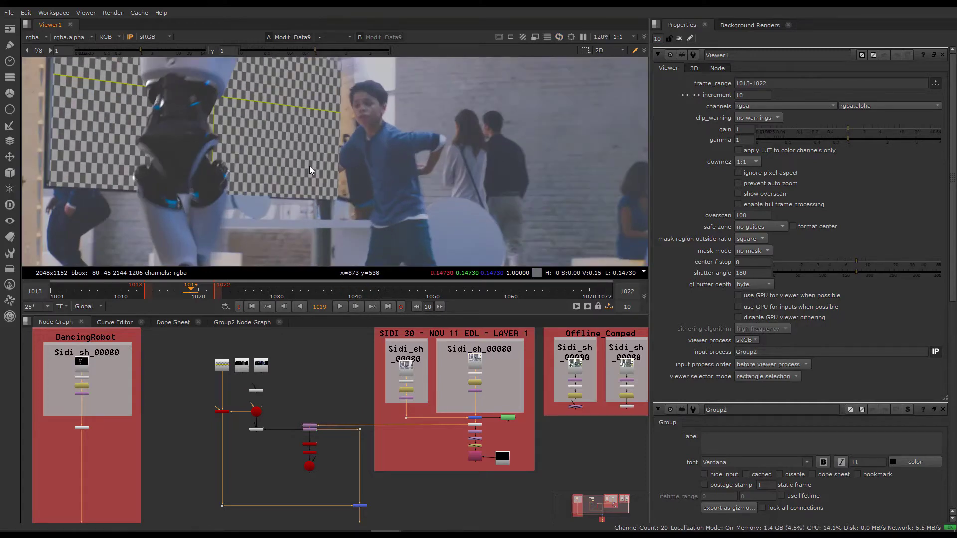
{"action": "scroll", "coordinate": [309, 166], "scroll_direction": "down", "scroll_amount": 3}
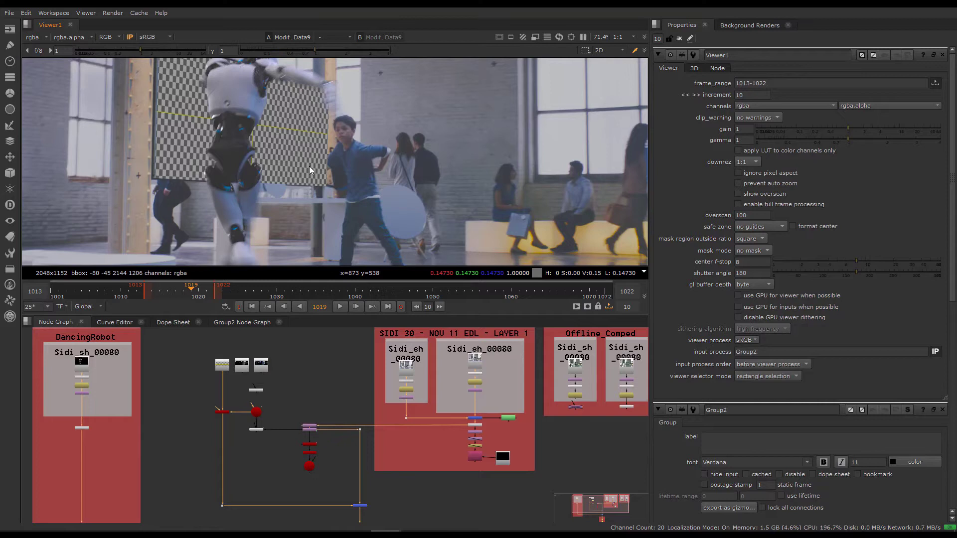
{"action": "scroll", "coordinate": [309, 166], "scroll_direction": "down", "scroll_amount": 3}
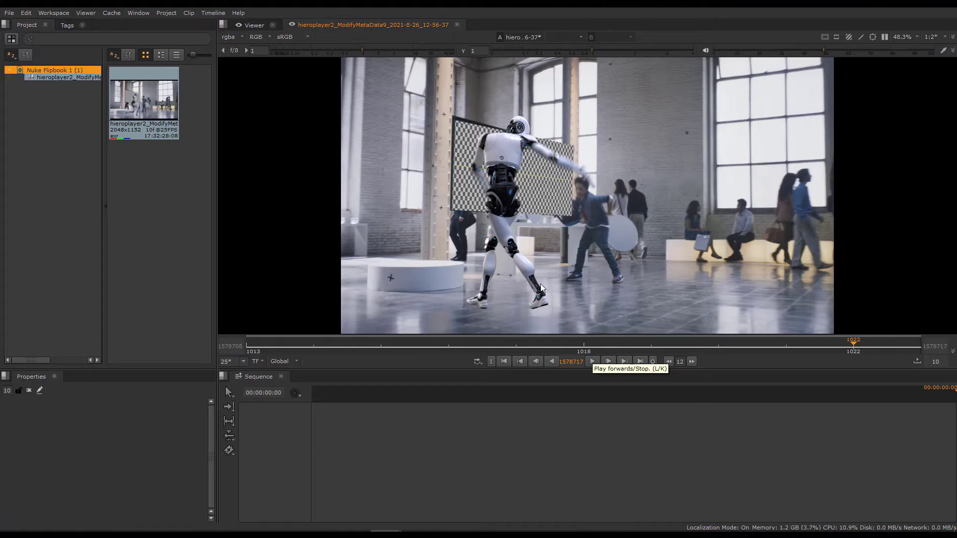
Zoom the Hiero Player viewer out to 1:2 and stop playback on frame 1015
{"action": "scroll", "coordinate": [540, 288], "scroll_direction": "up", "scroll_amount": 2}
{"action": "scroll", "coordinate": [549, 299], "scroll_direction": "down", "scroll_amount": 3}
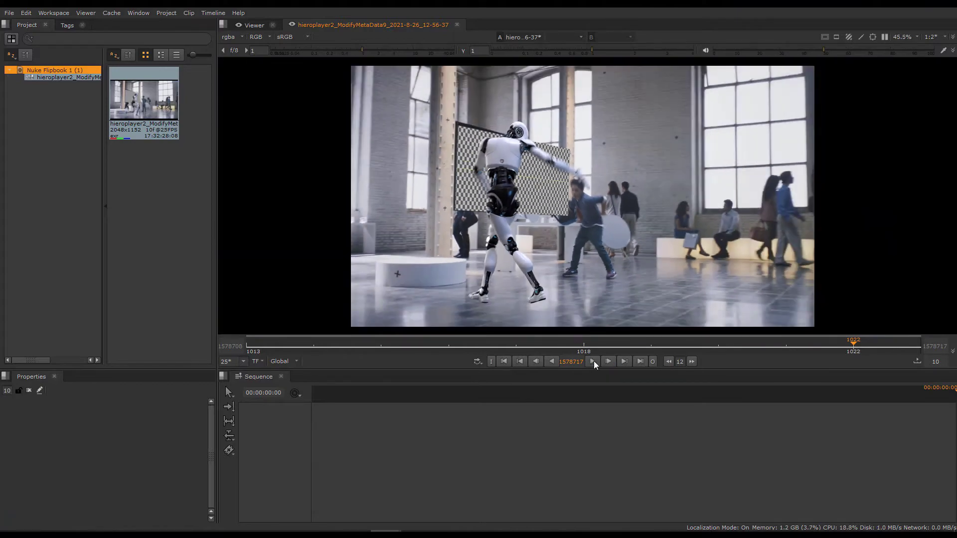
{"action": "left_click", "coordinate": [594, 361]}
{"action": "scroll", "coordinate": [516, 219], "scroll_direction": "up", "scroll_amount": 5}
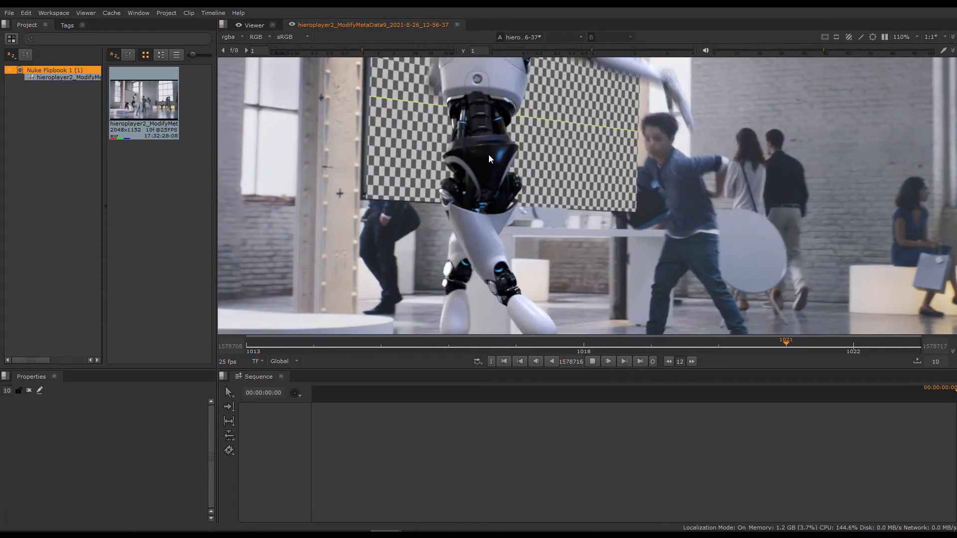
{"action": "scroll", "coordinate": [491, 160], "scroll_direction": "down", "scroll_amount": 1}
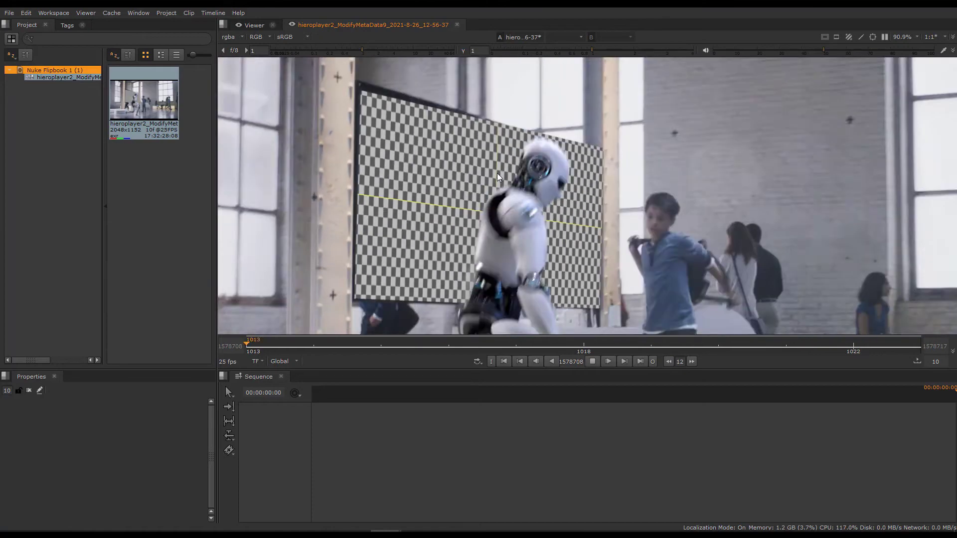
{"action": "scroll", "coordinate": [497, 172], "scroll_direction": "down", "scroll_amount": 3}
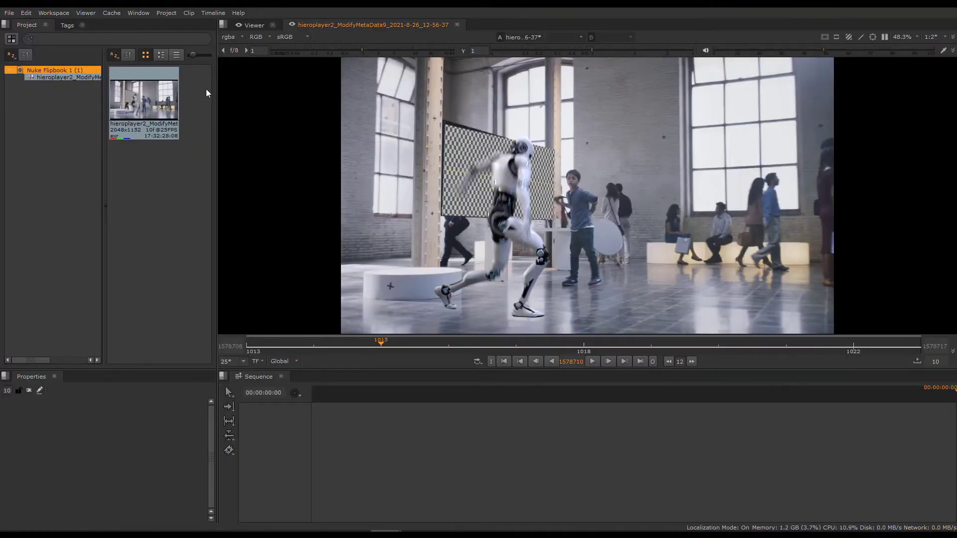
{"action": "left_click", "coordinate": [167, 13]}
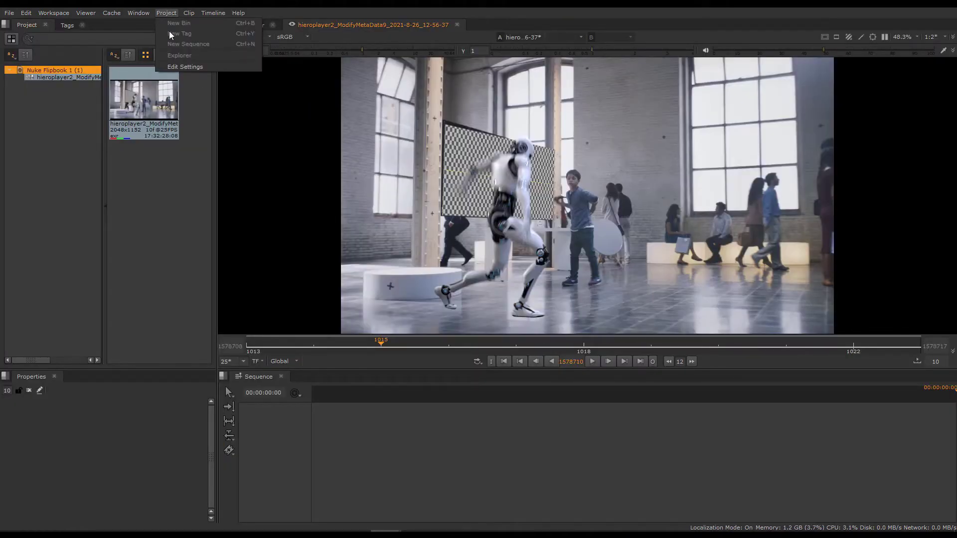
{"action": "left_click", "coordinate": [208, 67]}
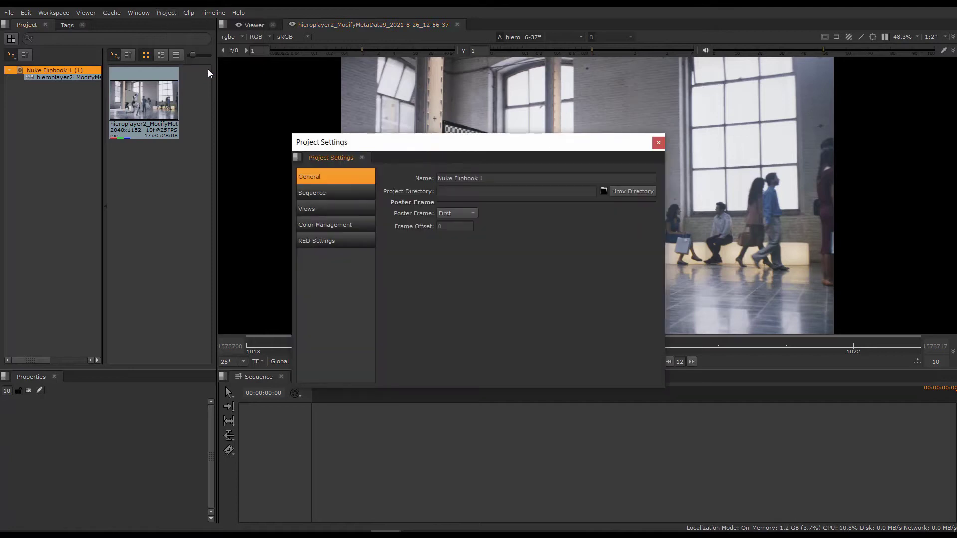
{"action": "left_click", "coordinate": [359, 223]}
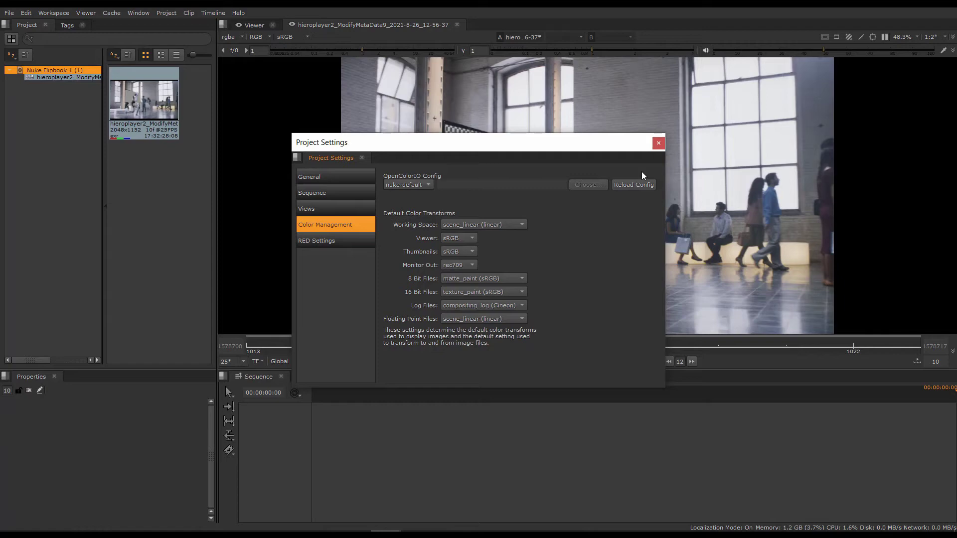
{"action": "left_click", "coordinate": [658, 145]}
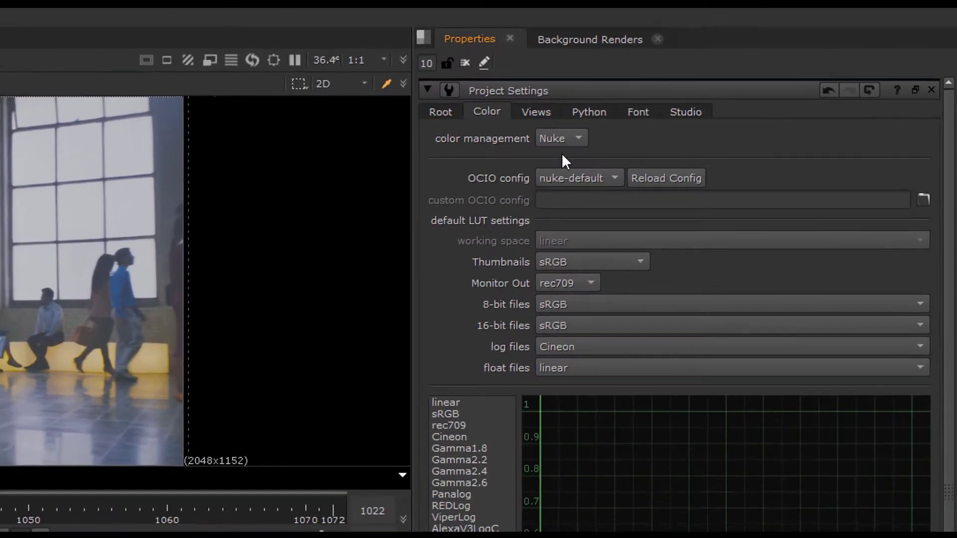
Check colour management without changes, then connect Card3D1 to Read8 instead of CheckerBoard1
{"action": "left_click", "coordinate": [727, 87]}
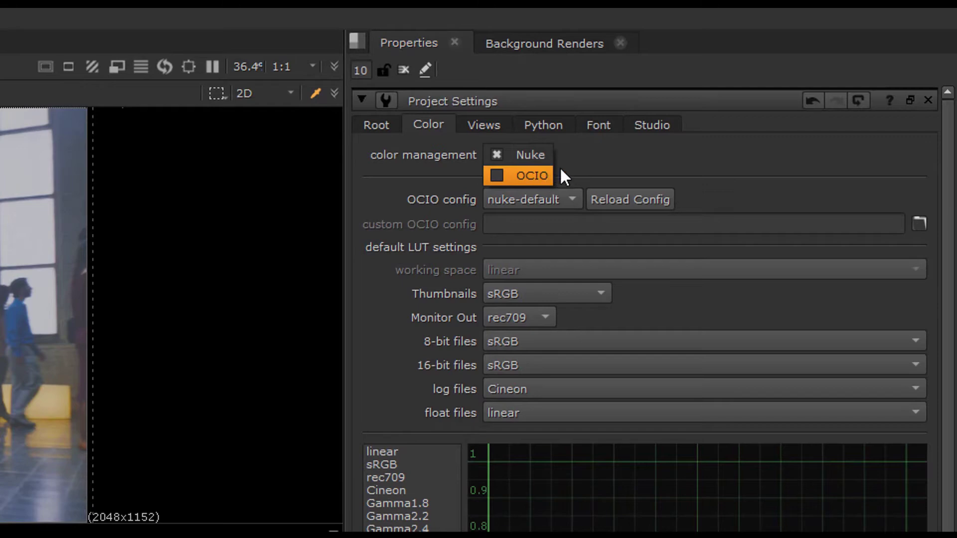
{"action": "left_click", "coordinate": [579, 160]}
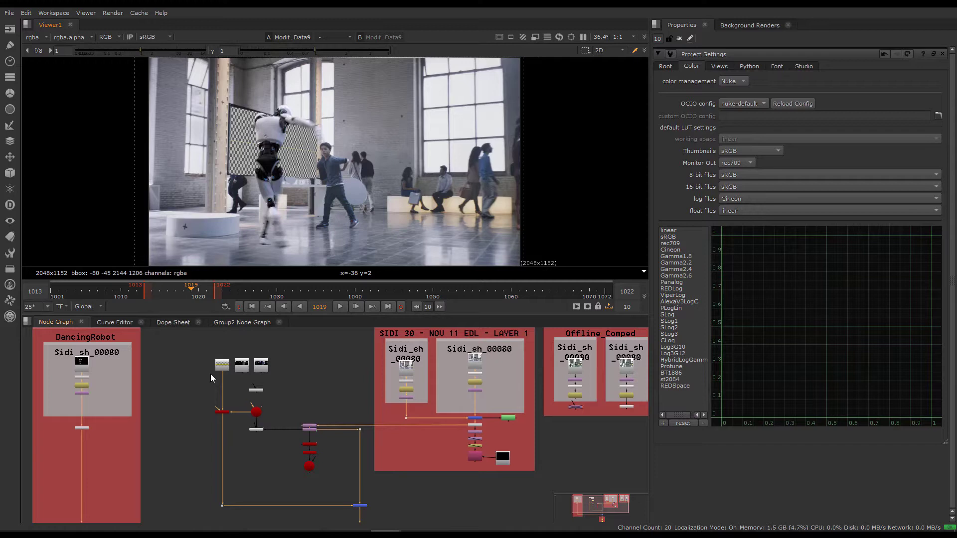
{"action": "scroll", "coordinate": [211, 360], "scroll_direction": "up", "scroll_amount": 5}
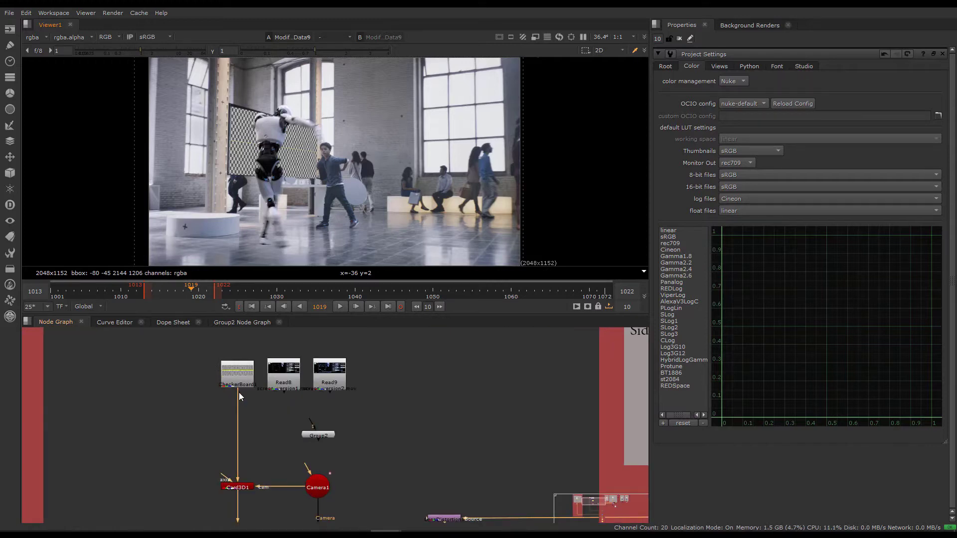
{"action": "left_click_drag", "start_coordinate": [238, 390], "coordinate": [288, 385]}
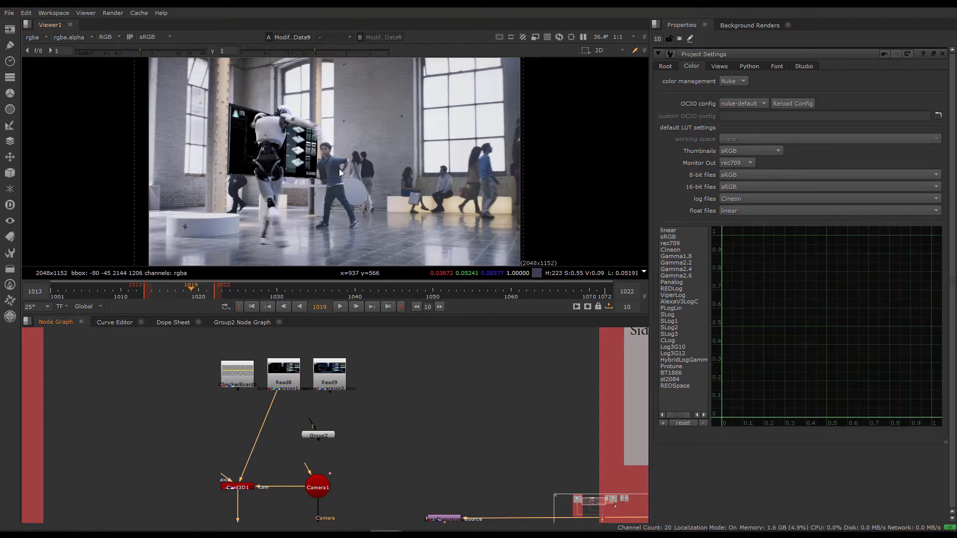
Flipbook frames 1013–1022 of the Read8 version to Hiero Player and view the new clip
{"action": "left_click", "coordinate": [577, 307]}
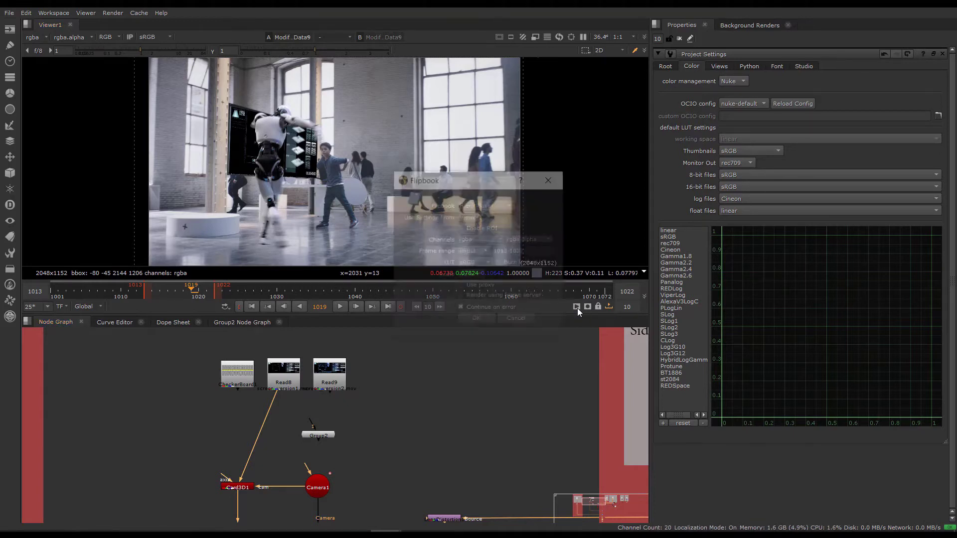
{"action": "left_click", "coordinate": [477, 321]}
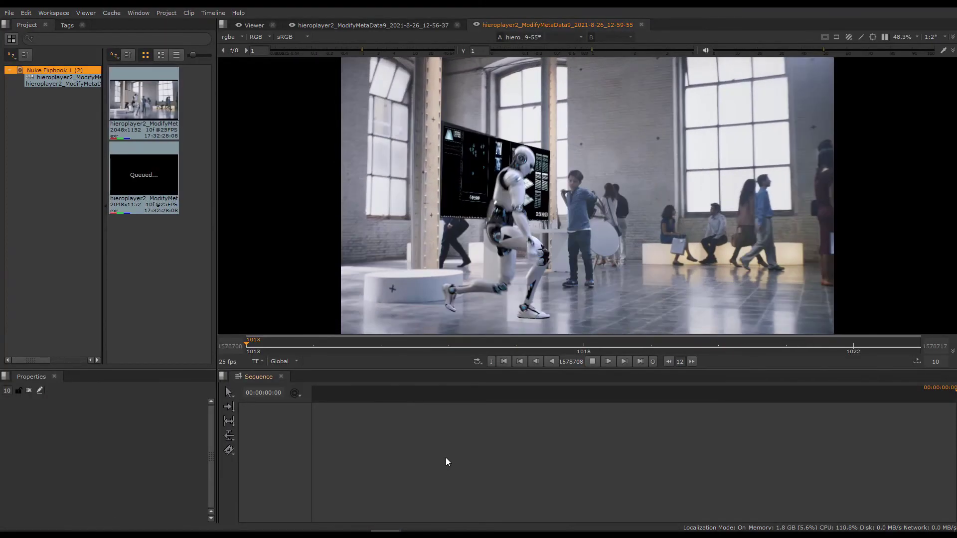
{"action": "left_click_drag", "start_coordinate": [104, 160], "coordinate": [165, 159]}
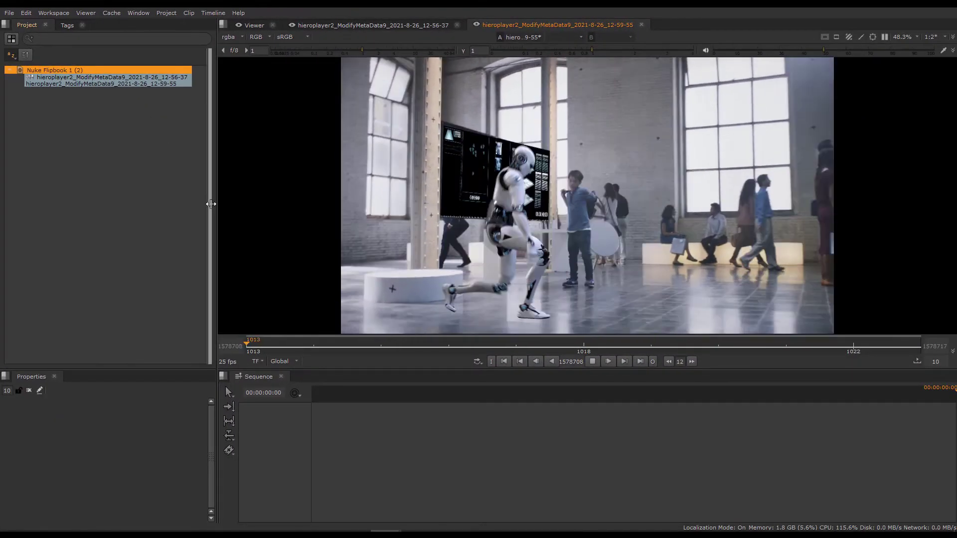
{"action": "left_click_drag", "start_coordinate": [211, 203], "coordinate": [105, 204]}
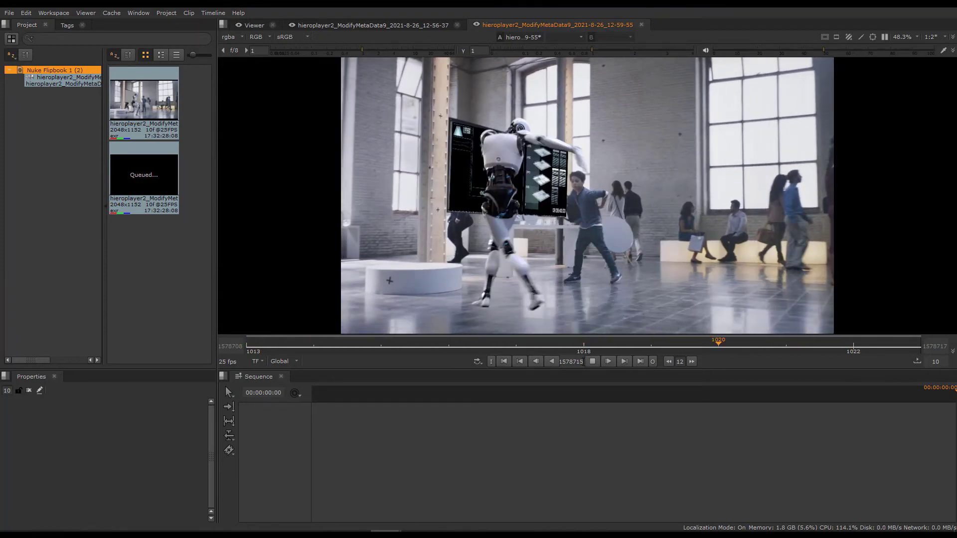
Stop the new clip, then in Nuke rewire Card3D1's input from Read8 to Read9
{"action": "left_click", "coordinate": [590, 362]}
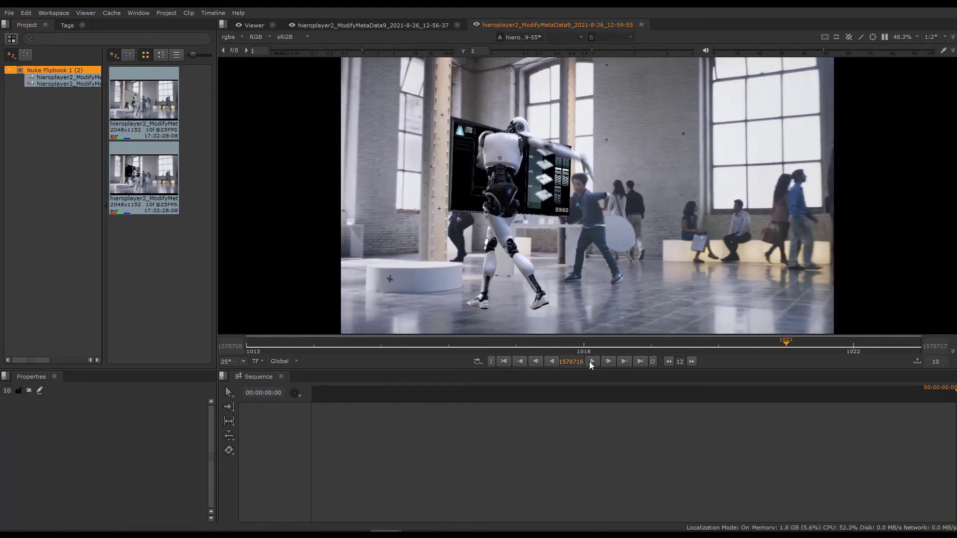
{"action": "key", "text": "alt+Tab"}
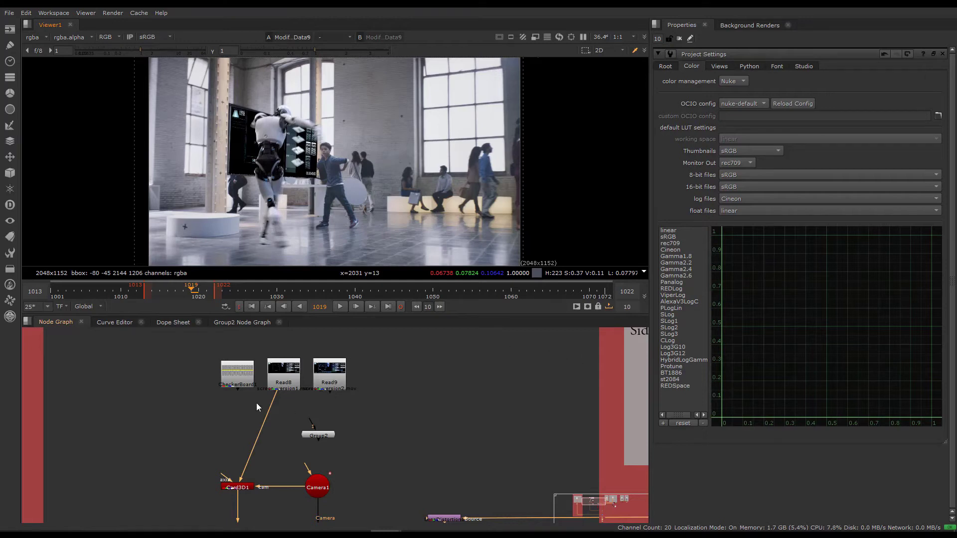
{"action": "left_click_drag", "start_coordinate": [276, 395], "coordinate": [330, 384]}
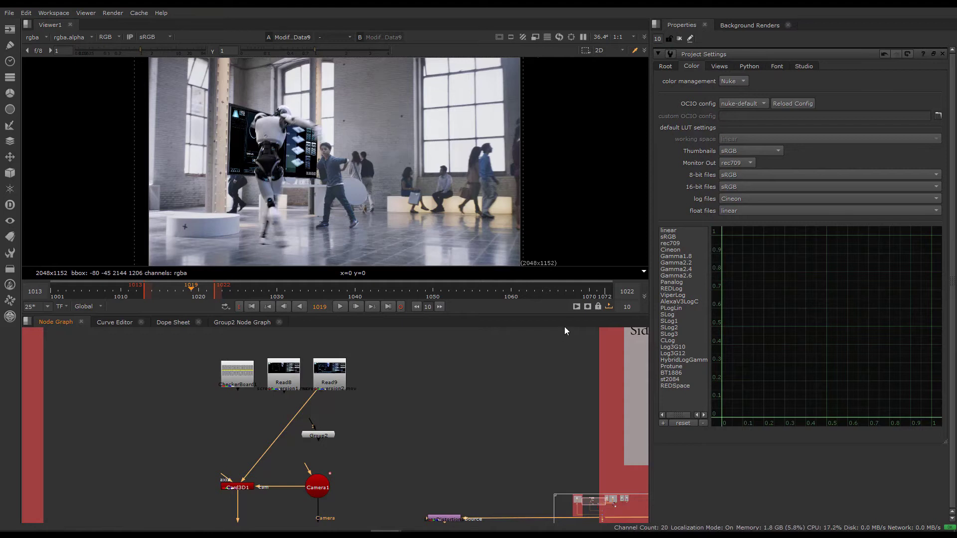
Render the Read9 composite, frames 1013–1022, as a flipbook to Hiero Player
{"action": "left_click", "coordinate": [575, 306]}
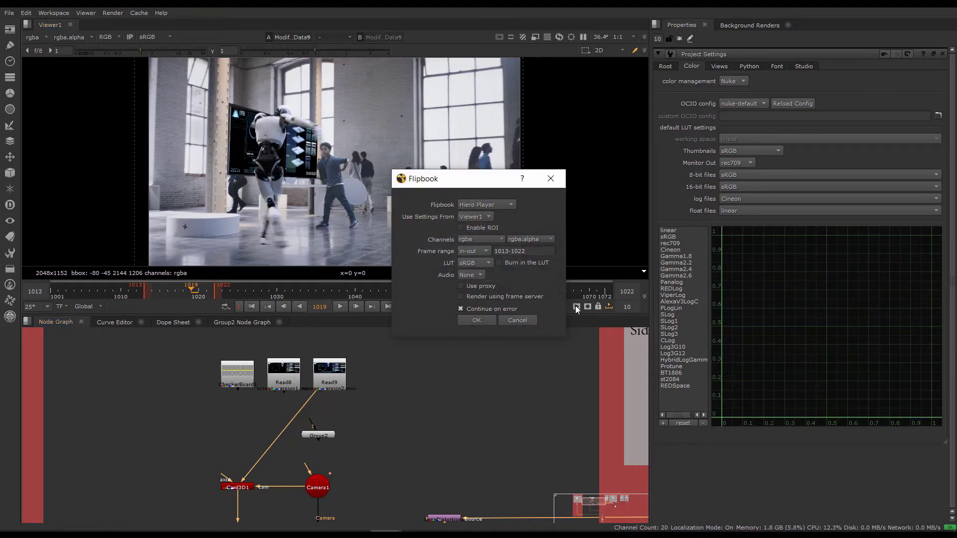
{"action": "left_click", "coordinate": [483, 322]}
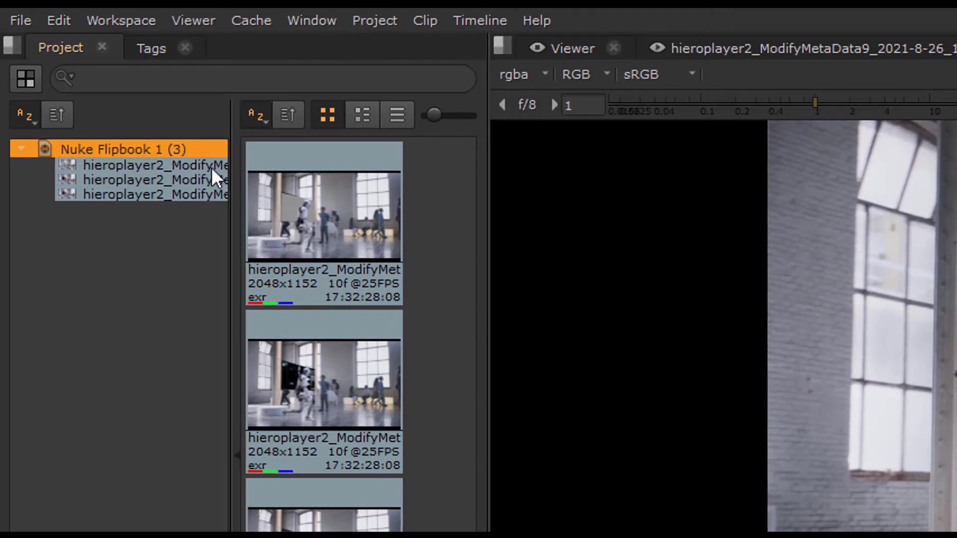
Preview the thumbnails of the three flipbook clips in the bin
{"action": "left_click", "coordinate": [181, 163]}
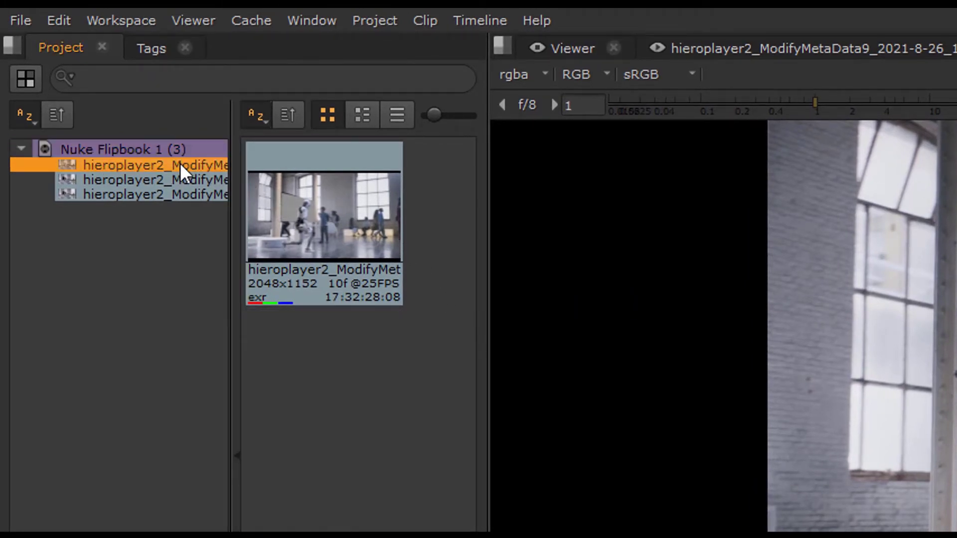
{"action": "left_click", "coordinate": [186, 179]}
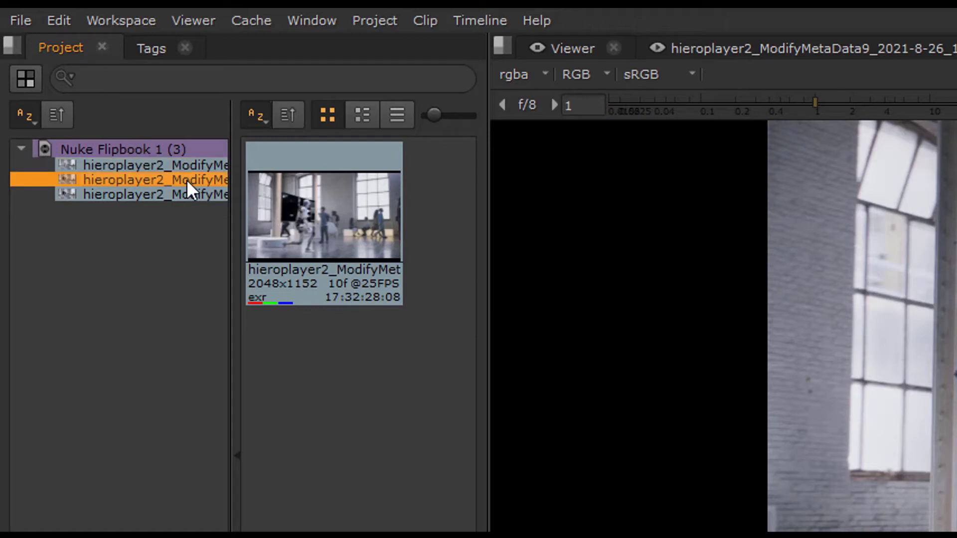
{"action": "left_click", "coordinate": [198, 201]}
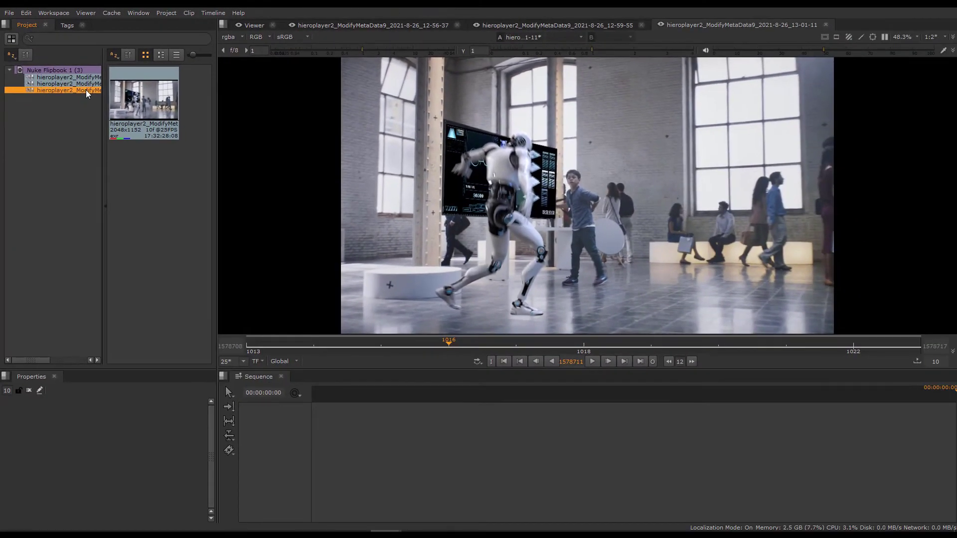
Load the 12-59-55 clip as input A and the 13-01-11 clip as input B
{"action": "left_click", "coordinate": [86, 84]}
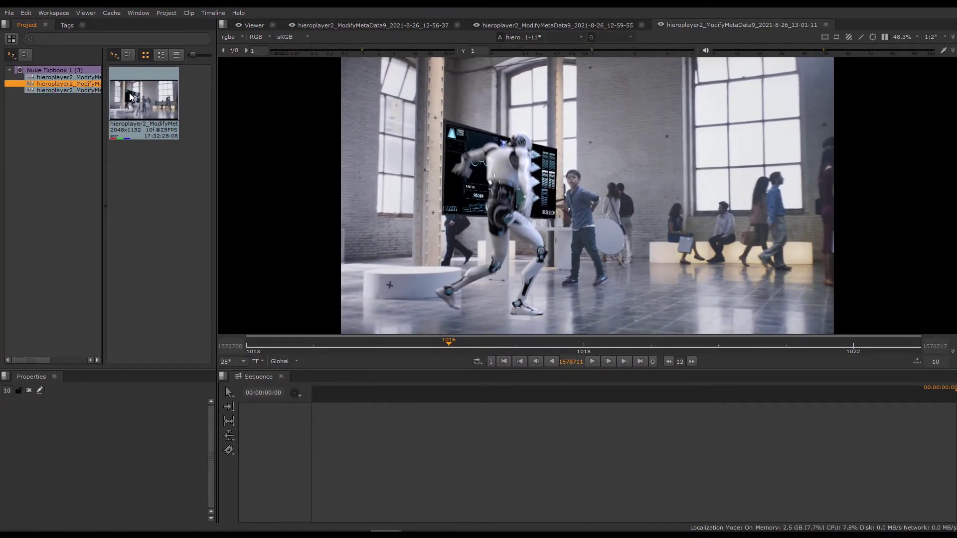
{"action": "left_click_drag", "start_coordinate": [130, 96], "coordinate": [474, 185]}
{"action": "left_click", "coordinate": [79, 91]}
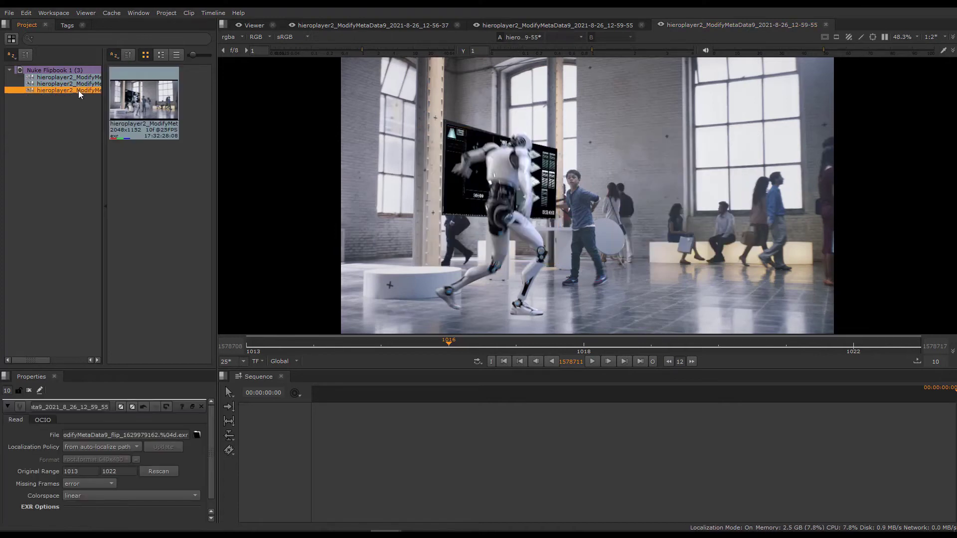
{"action": "left_click_drag", "start_coordinate": [121, 102], "coordinate": [679, 200]}
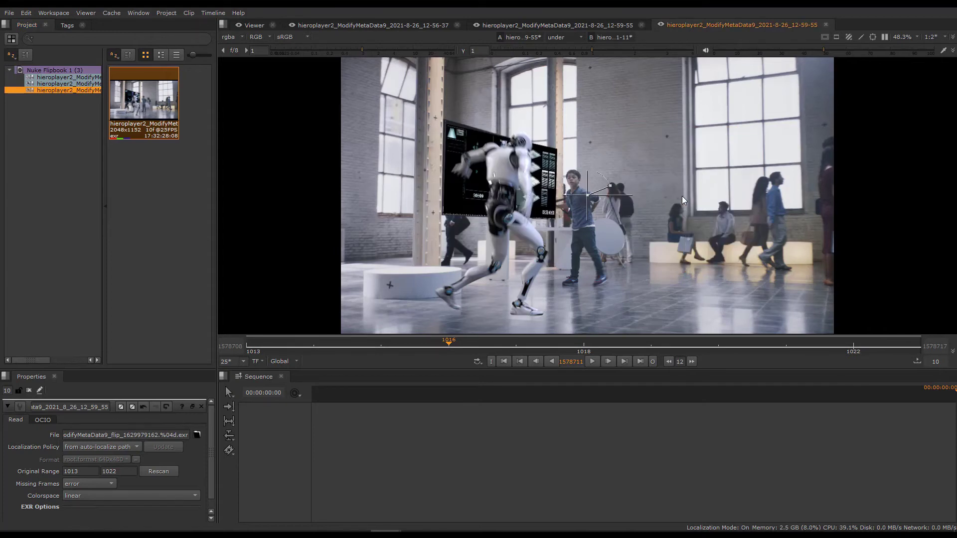
Switch the A/B comparison mode to wipe and tilt the wipe line diagonally
{"action": "left_click", "coordinate": [581, 38]}
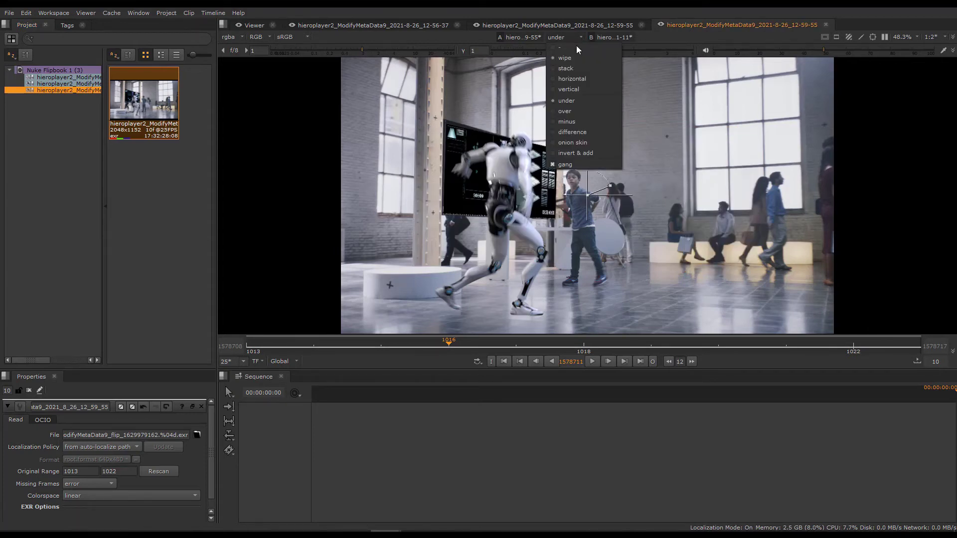
{"action": "left_click", "coordinate": [576, 59]}
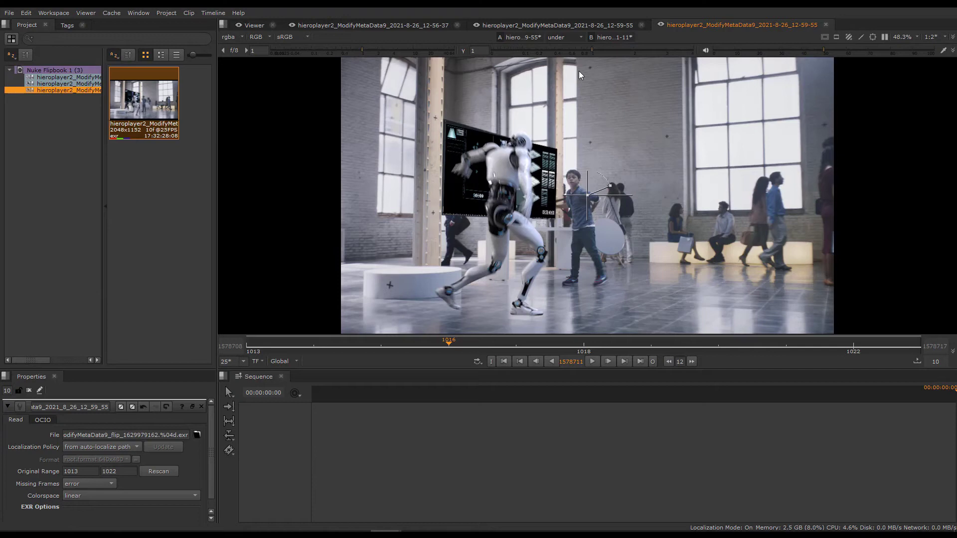
{"action": "left_click_drag", "start_coordinate": [619, 195], "coordinate": [562, 210]}
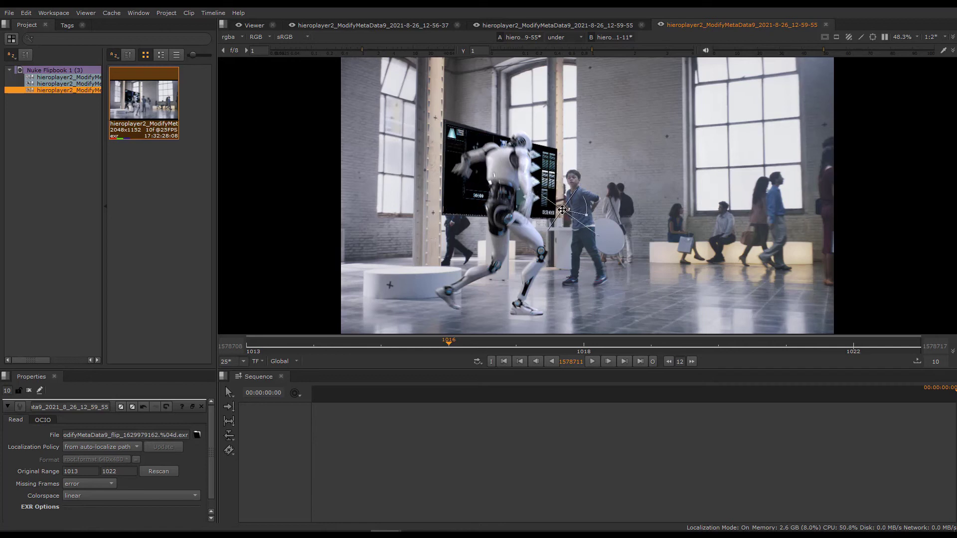
Load the 12-56-37 checkerboard clip as input A and shift the wipe
{"action": "left_click", "coordinate": [77, 77]}
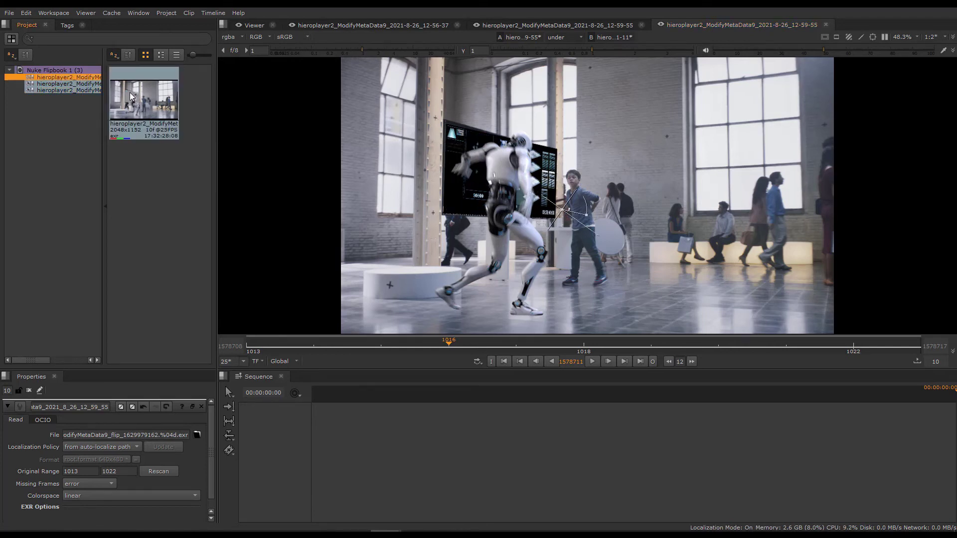
{"action": "left_click_drag", "start_coordinate": [131, 96], "coordinate": [450, 178]}
{"action": "mouse_move", "coordinate": [563, 209]}
{"action": "left_mouse_down"}
{"action": "mouse_move", "coordinate": [479, 169]}
{"action": "mouse_move", "coordinate": [421, 158]}
{"action": "mouse_move", "coordinate": [568, 222]}
{"action": "mouse_move", "coordinate": [399, 150]}
{"action": "mouse_move", "coordinate": [551, 212]}
{"action": "left_mouse_up"}
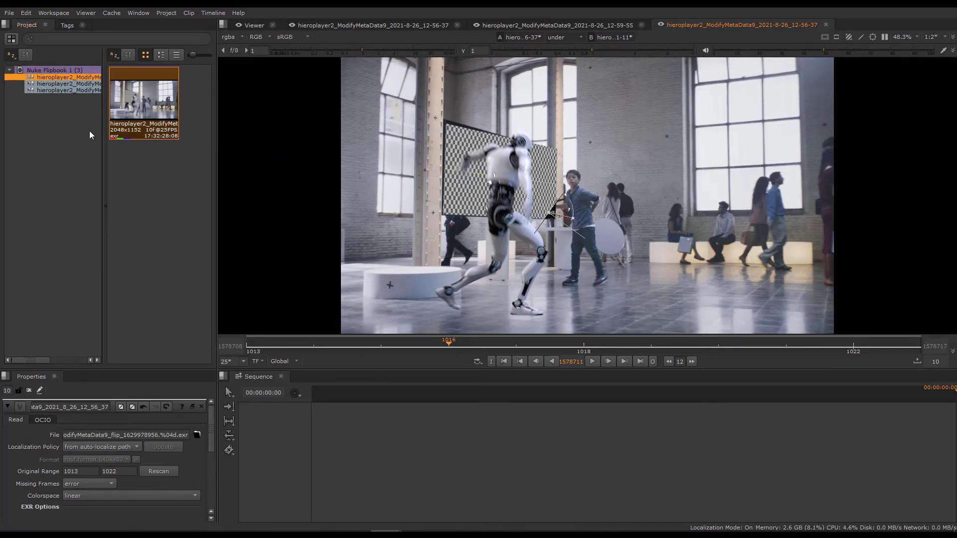
{"action": "left_click", "coordinate": [74, 83]}
{"action": "left_click_drag", "start_coordinate": [74, 83], "coordinate": [381, 464]}
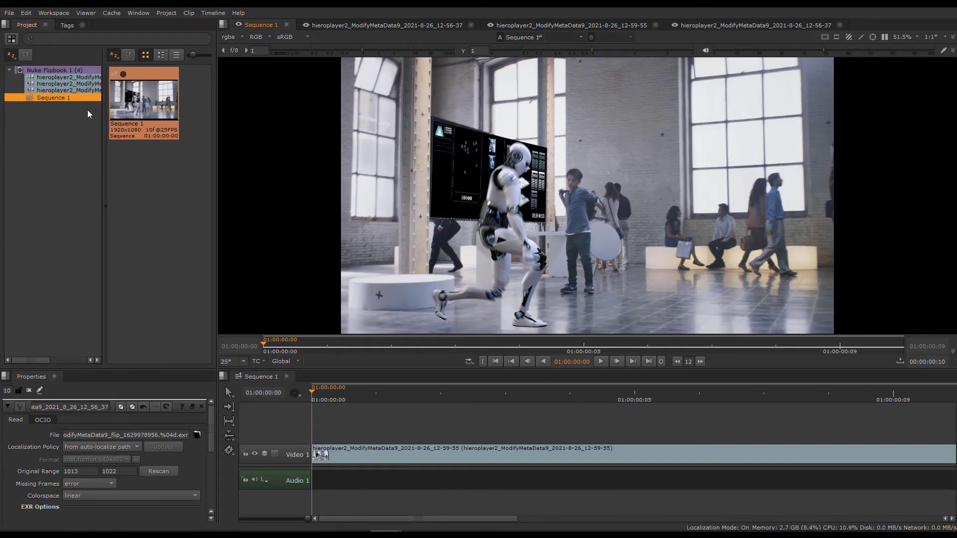
{"action": "left_click", "coordinate": [87, 91]}
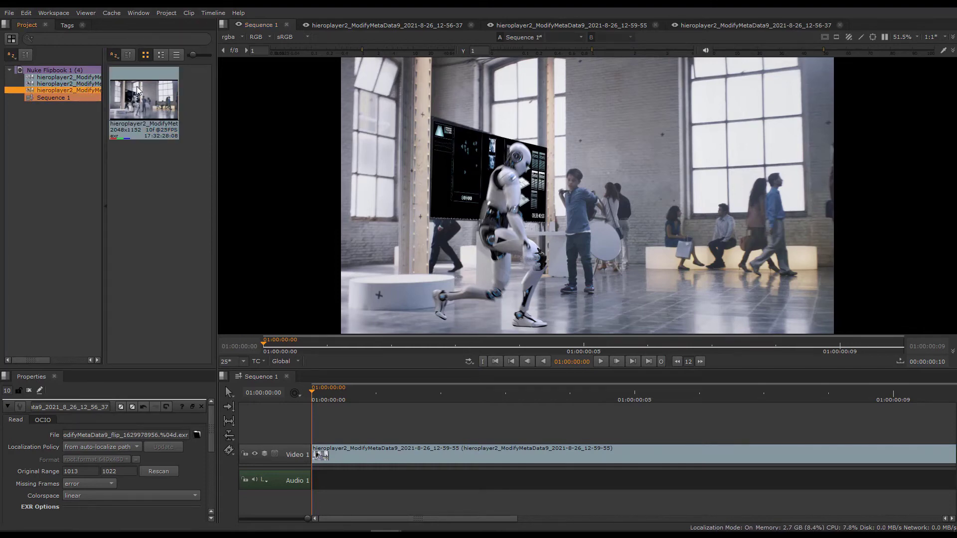
{"action": "left_click_drag", "start_coordinate": [138, 90], "coordinate": [327, 416]}
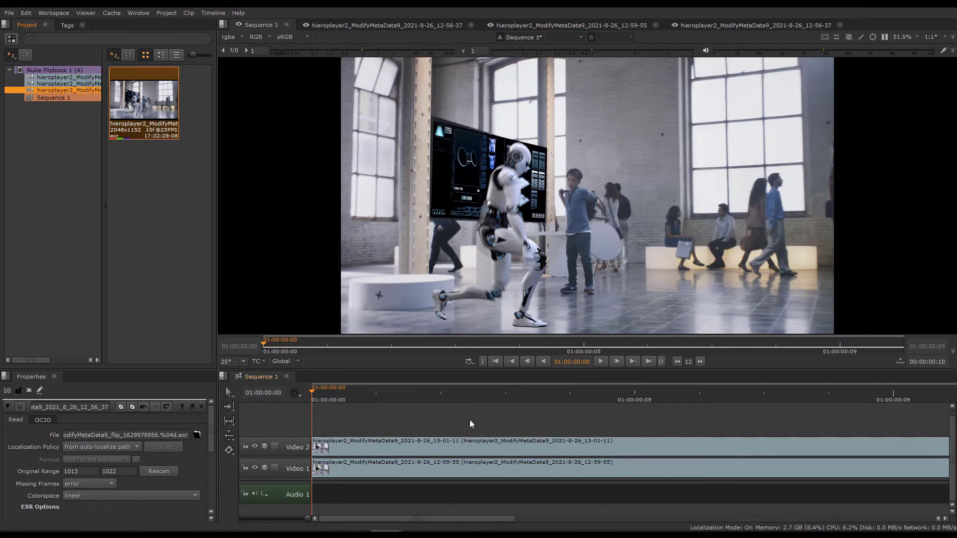
{"action": "left_click", "coordinate": [360, 441]}
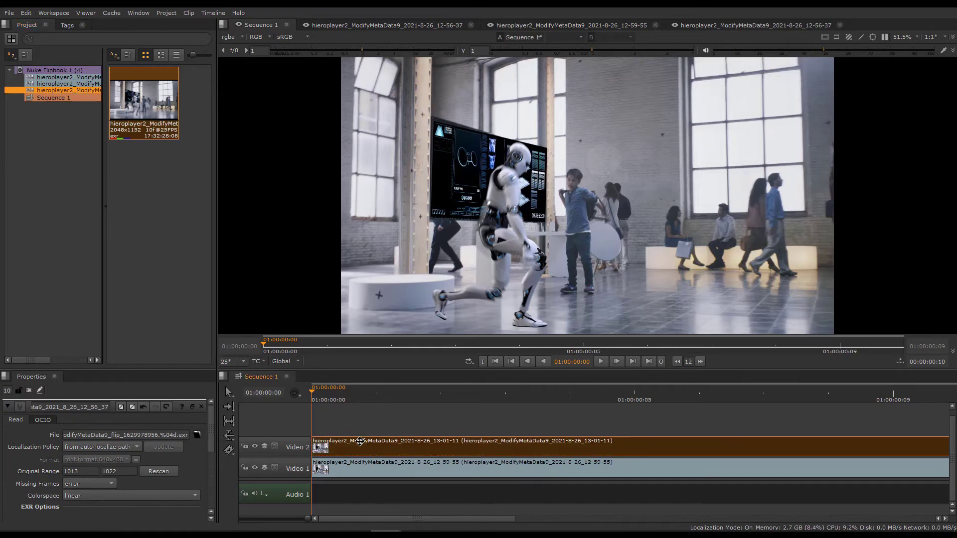
{"action": "left_click_drag", "start_coordinate": [316, 443], "coordinate": [509, 448]}
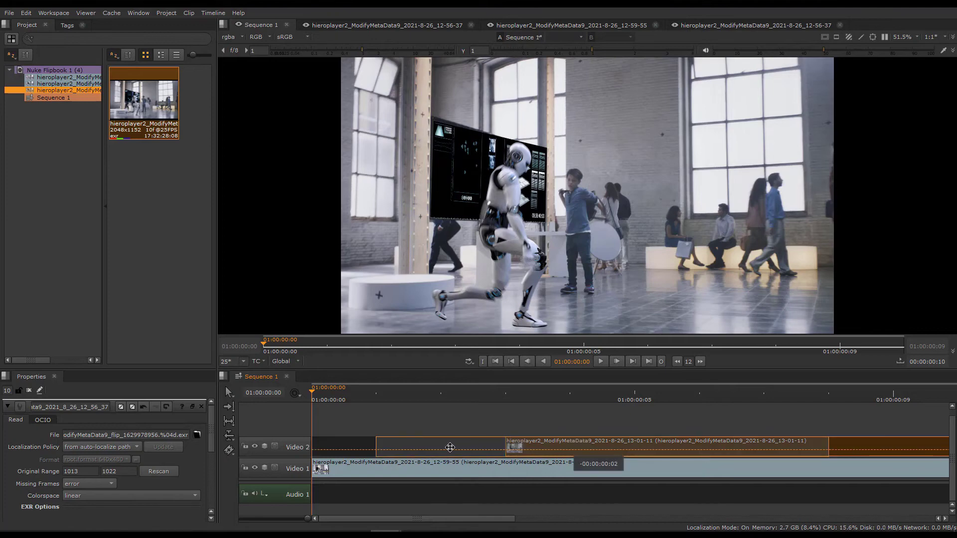
{"action": "key", "text": "ctrl+z"}
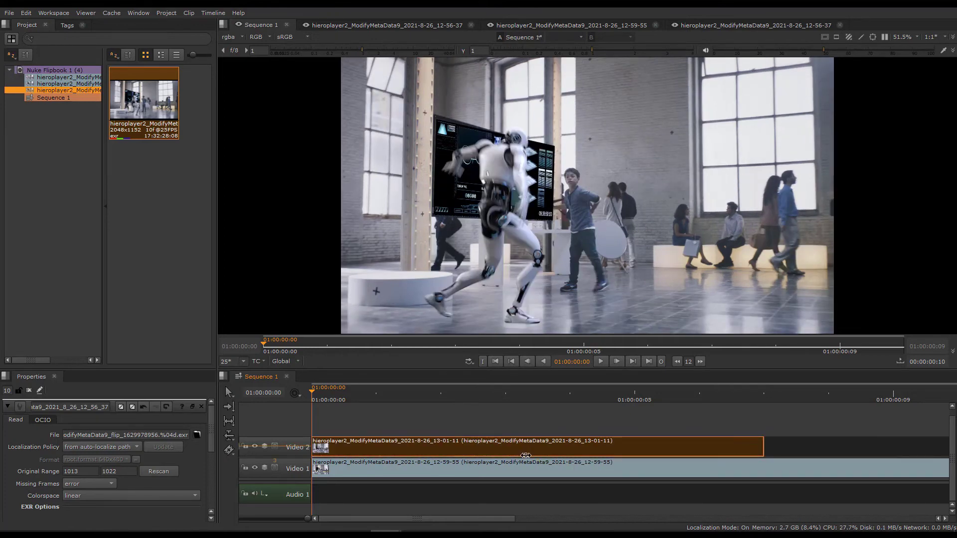
{"action": "left_click_drag", "start_coordinate": [526, 454], "coordinate": [649, 448]}
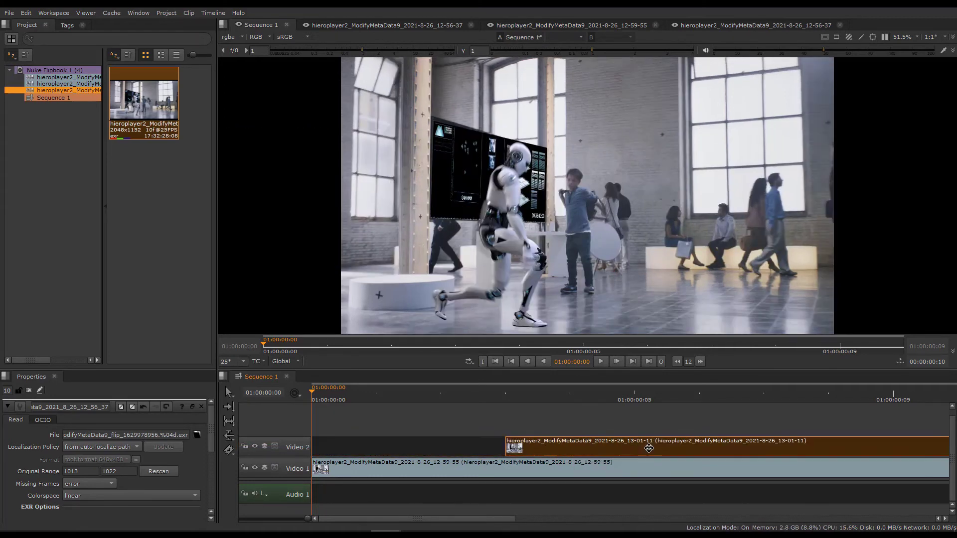
{"action": "left_click_drag", "start_coordinate": [507, 448], "coordinate": [293, 435]}
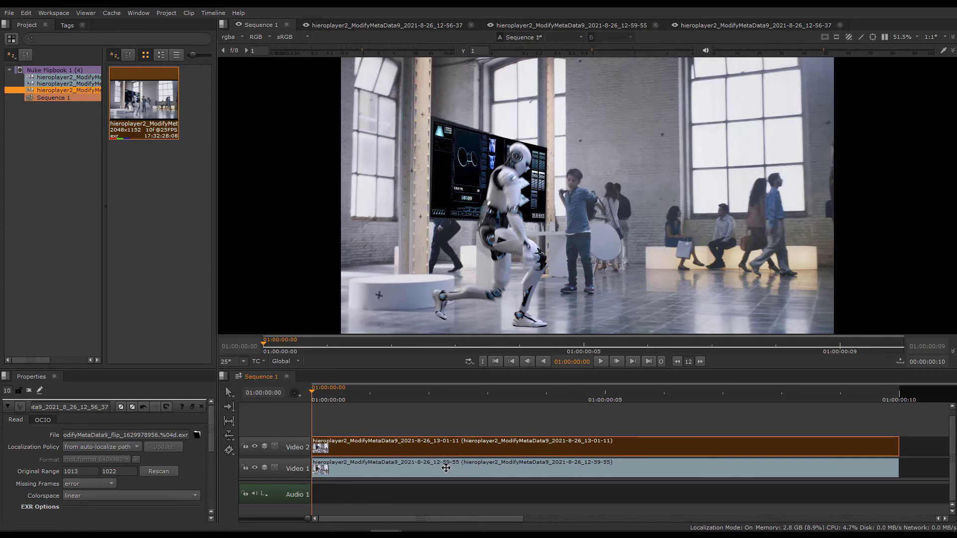
A/B compare the Video 1 and Video 2 clips, placing the wipe over the robot's screen
{"action": "left_click", "coordinate": [446, 468]}
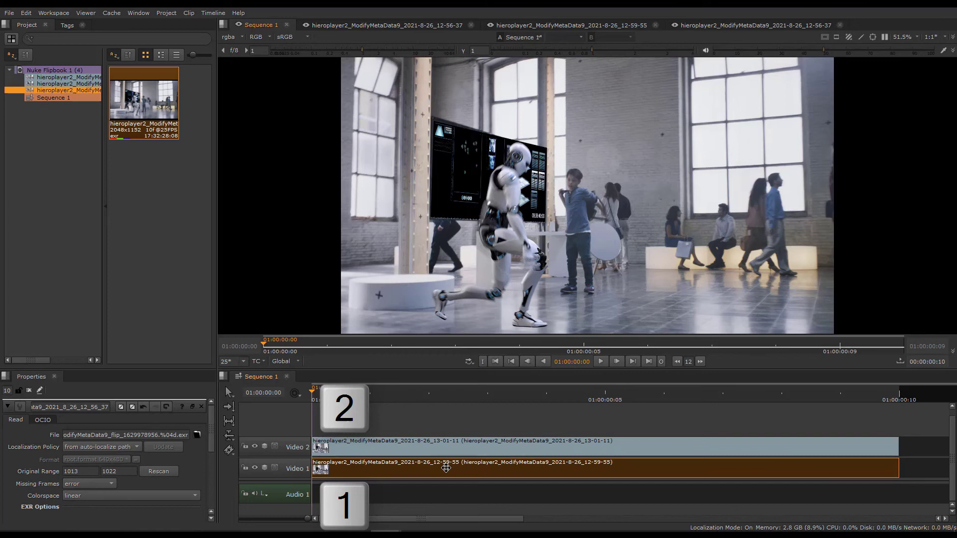
{"action": "left_click", "coordinate": [451, 444]}
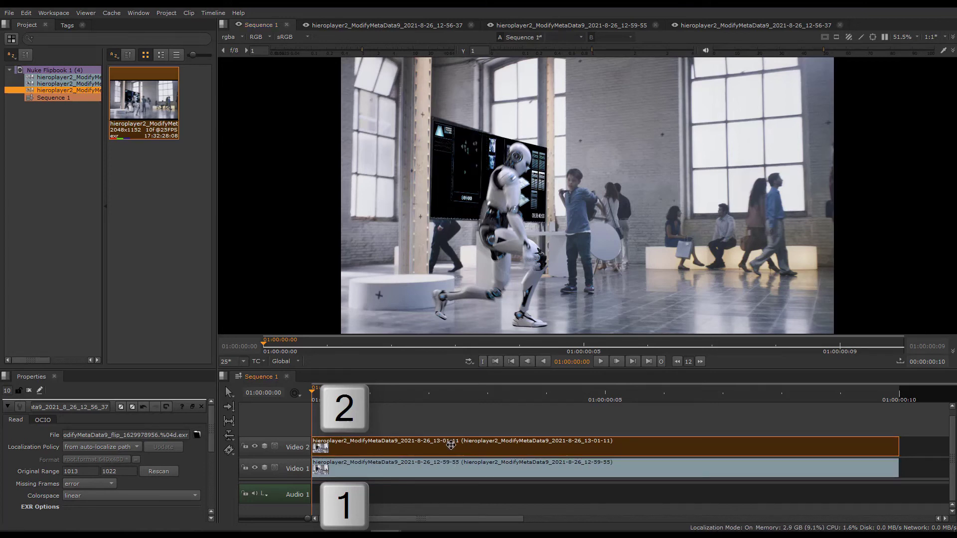
{"action": "key", "text": "w"}
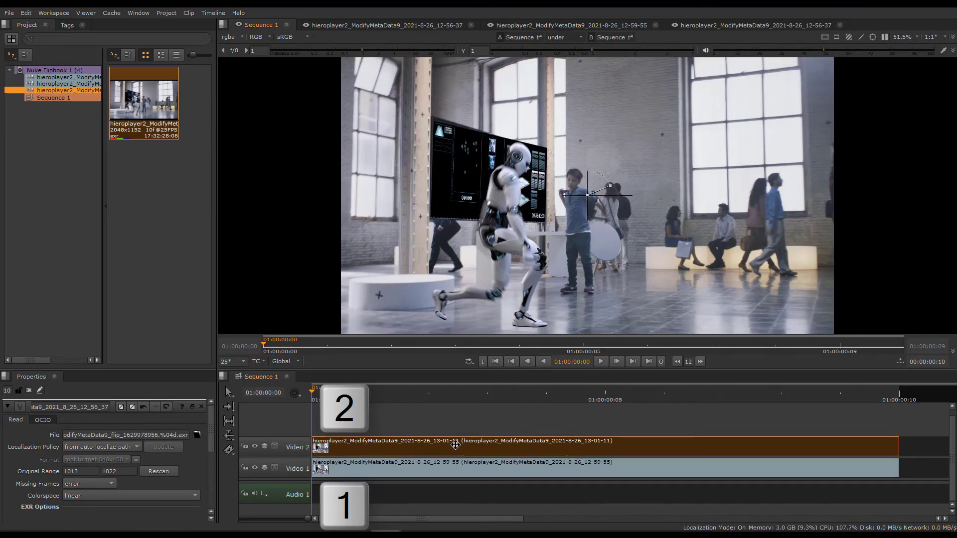
{"action": "left_click", "coordinate": [579, 35]}
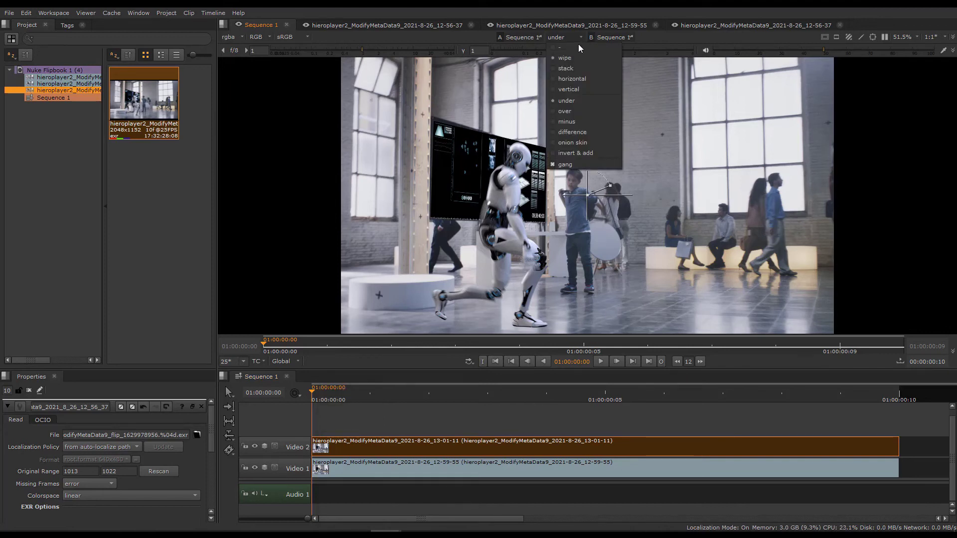
{"action": "left_click", "coordinate": [577, 58]}
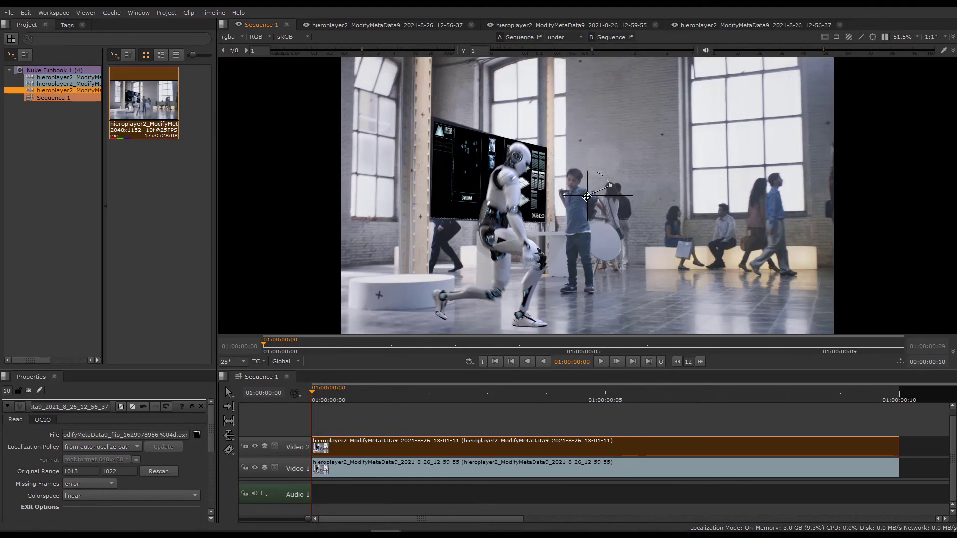
{"action": "left_click_drag", "start_coordinate": [588, 195], "coordinate": [505, 174]}
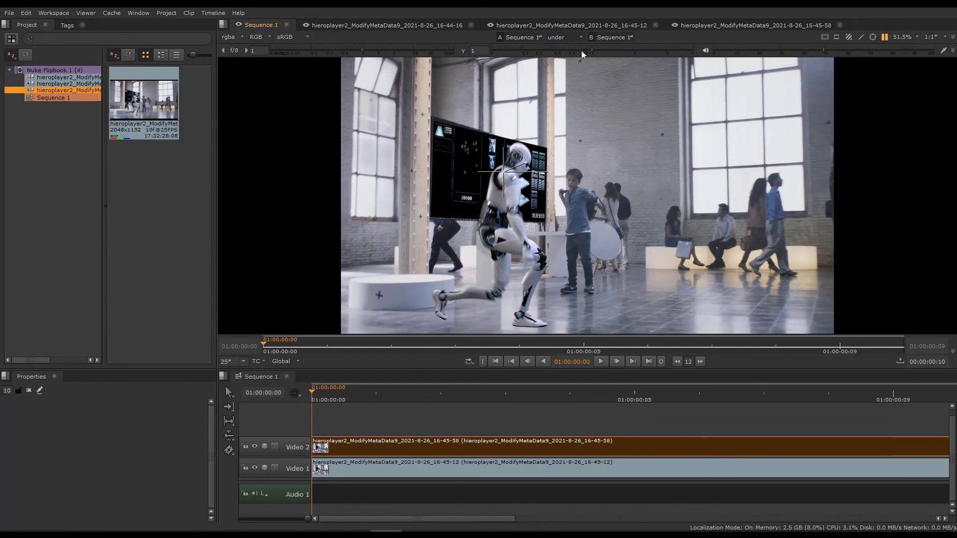
View the versions side by side, then stacked top-and-bottom, zoomed in for inspection
{"action": "left_click", "coordinate": [581, 37]}
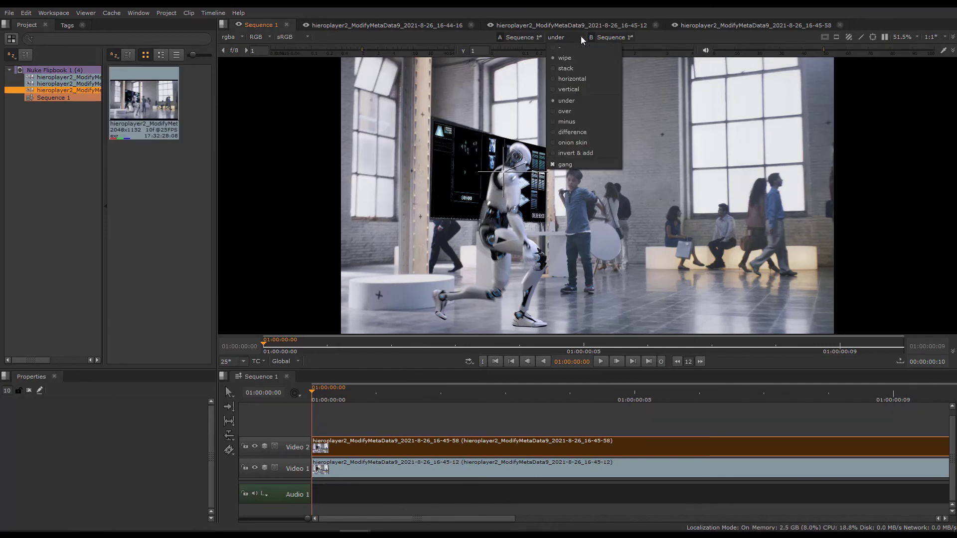
{"action": "left_click", "coordinate": [577, 80]}
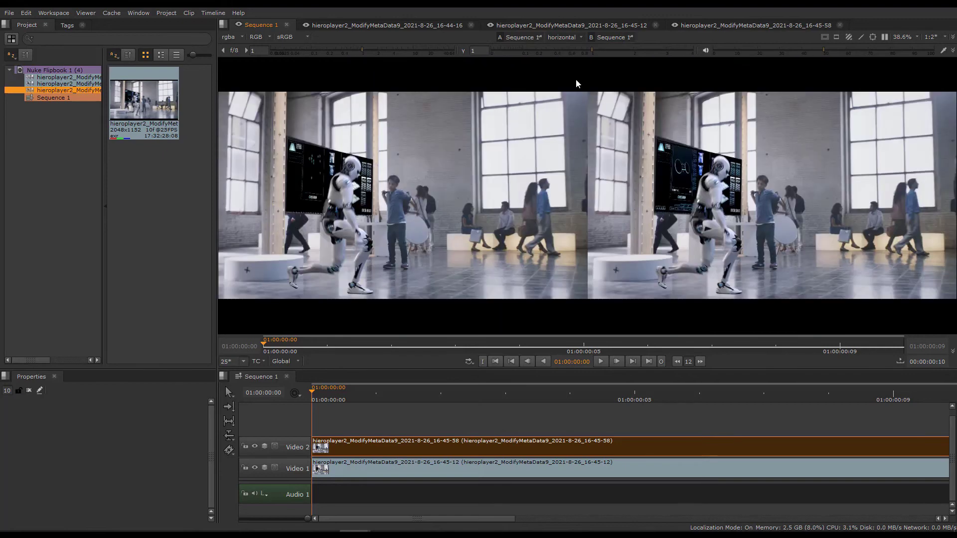
{"action": "left_click", "coordinate": [581, 36]}
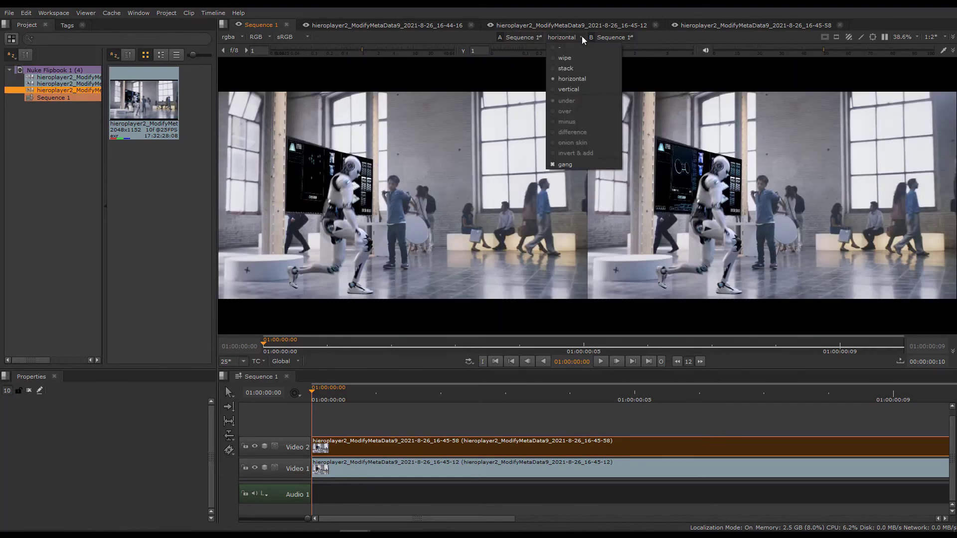
{"action": "left_click", "coordinate": [580, 90]}
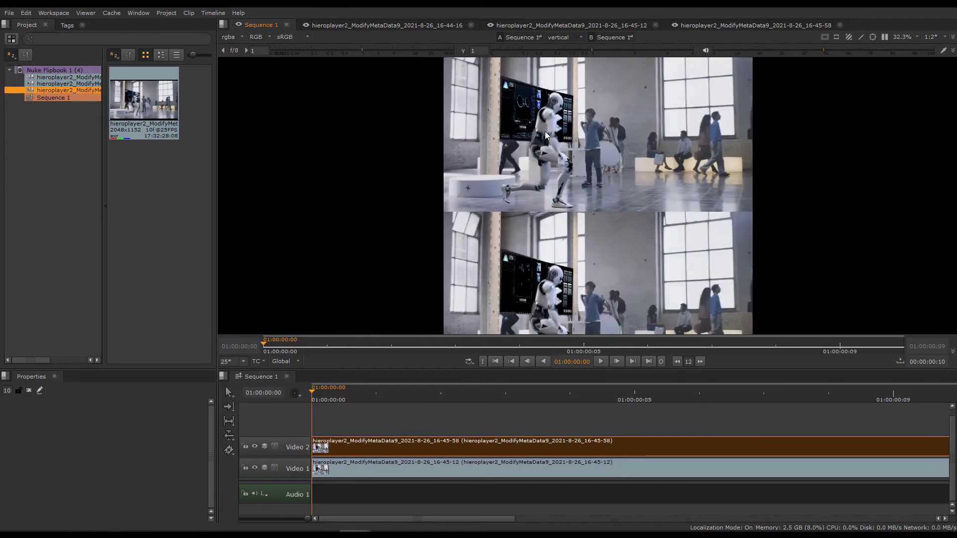
{"action": "scroll", "coordinate": [546, 131], "scroll_direction": "up", "scroll_amount": 5}
{"action": "left_click_drag", "start_coordinate": [545, 127], "coordinate": [555, 202]}
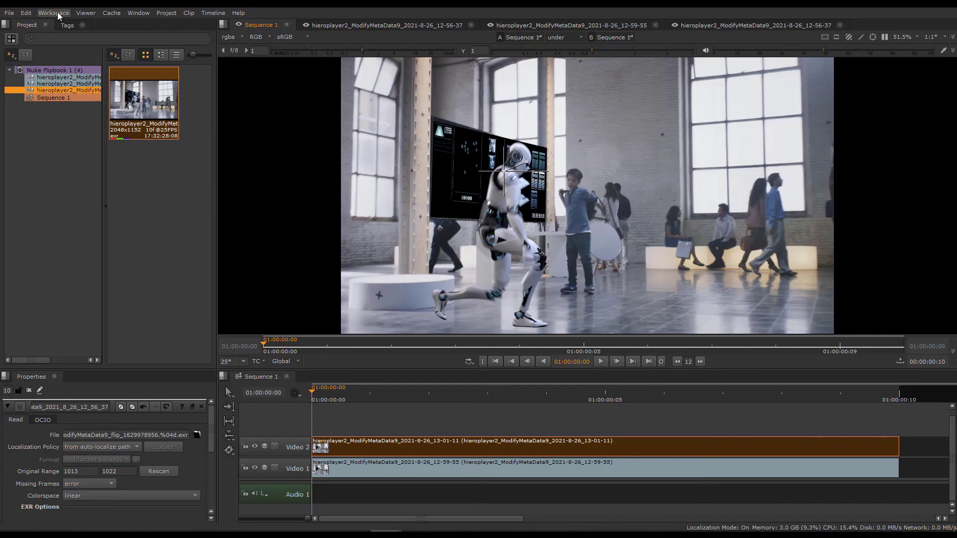
Switch to the Reviewing workspace and view the waveform, vectorscope and histogram scopes
{"action": "left_click", "coordinate": [54, 13]}
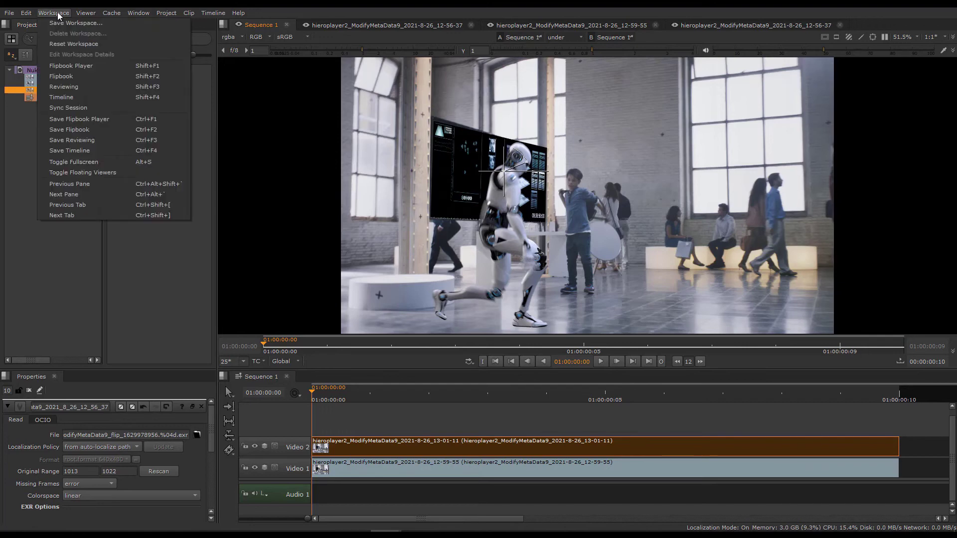
{"action": "left_click", "coordinate": [96, 88]}
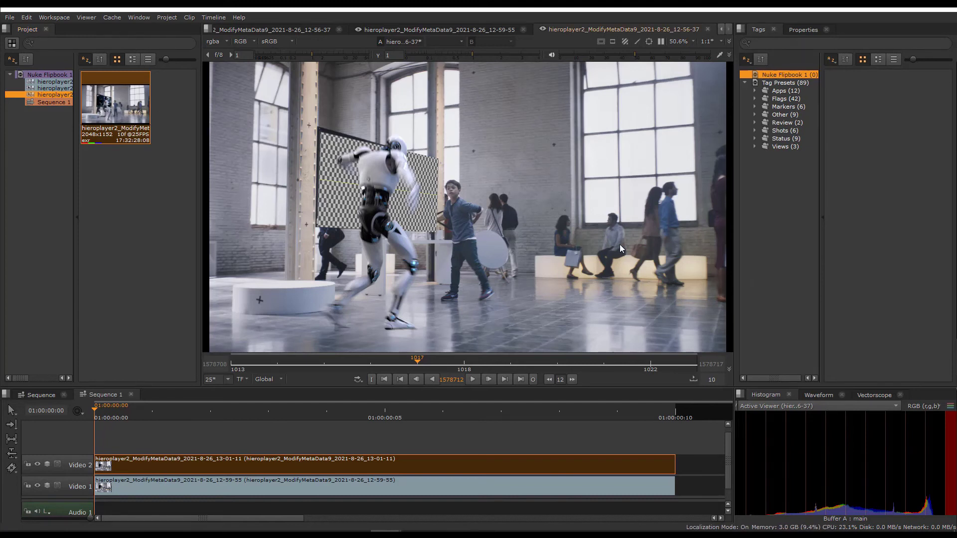
{"action": "left_click", "coordinate": [818, 396]}
{"action": "left_click", "coordinate": [872, 396]}
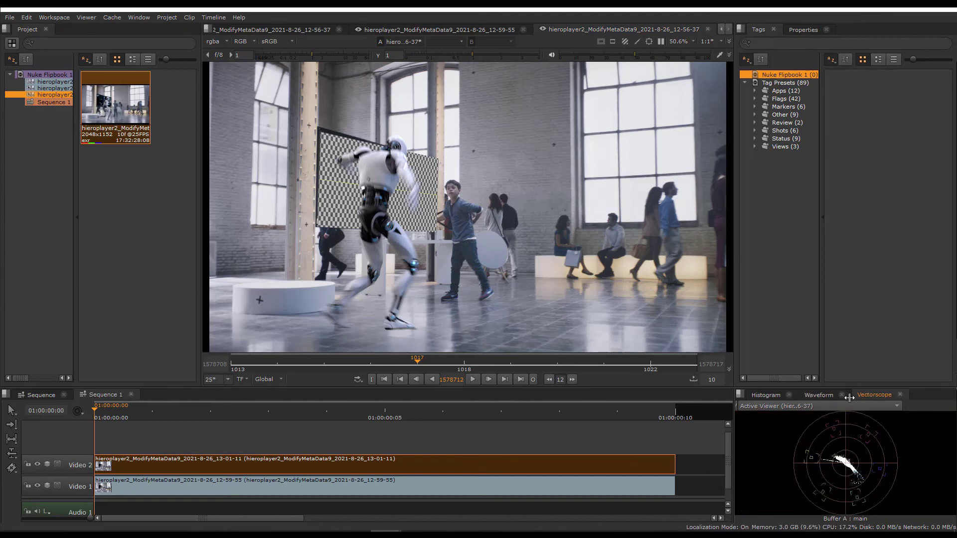
{"action": "left_click", "coordinate": [771, 394]}
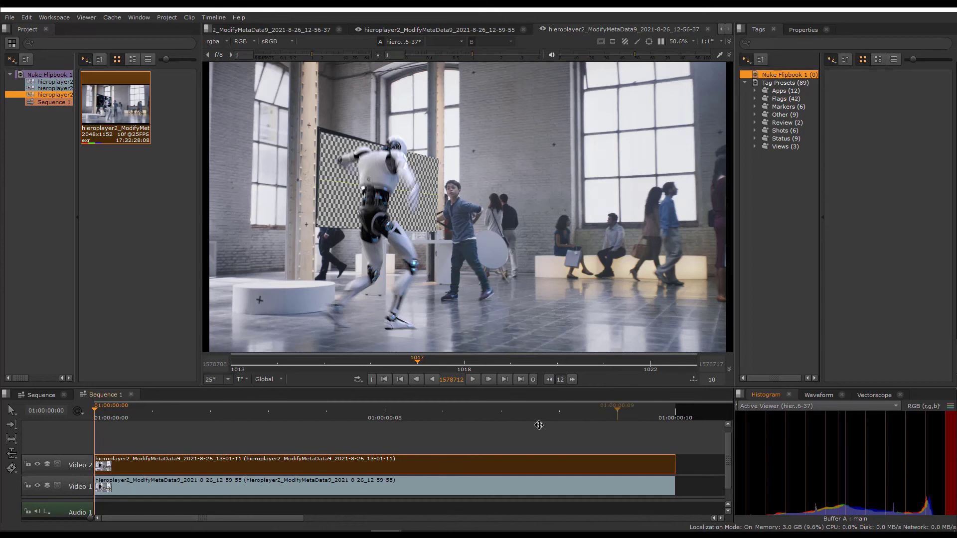
A/B compare Sequence 1 and dock the histogram in its own panel beside the waveform
{"action": "left_click", "coordinate": [350, 483]}
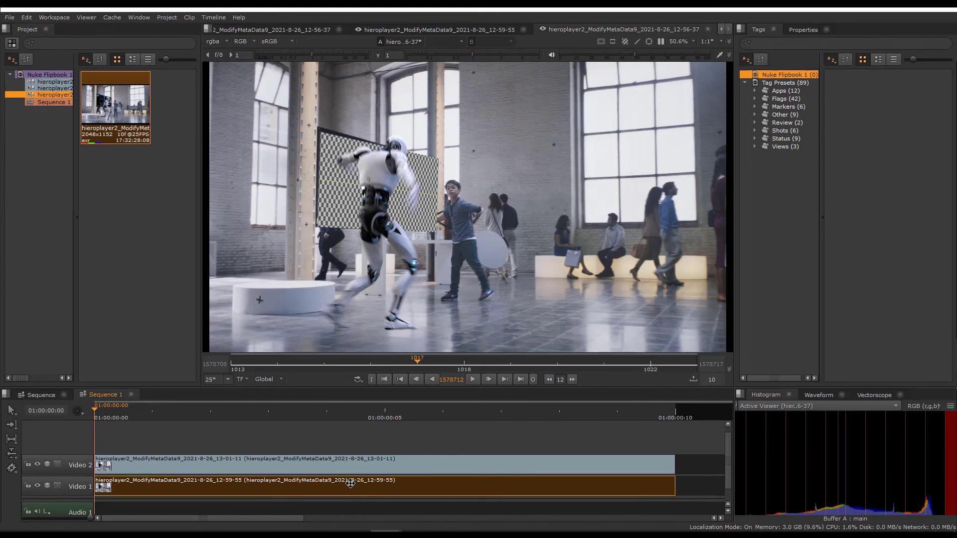
{"action": "left_click", "coordinate": [363, 465]}
{"action": "key", "text": "w"}
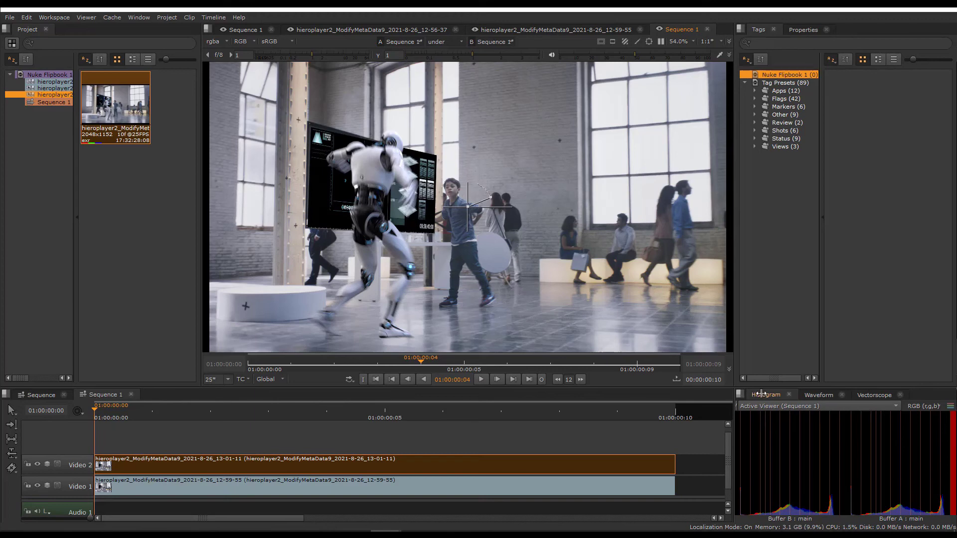
{"action": "left_click_drag", "start_coordinate": [762, 395], "coordinate": [784, 228]}
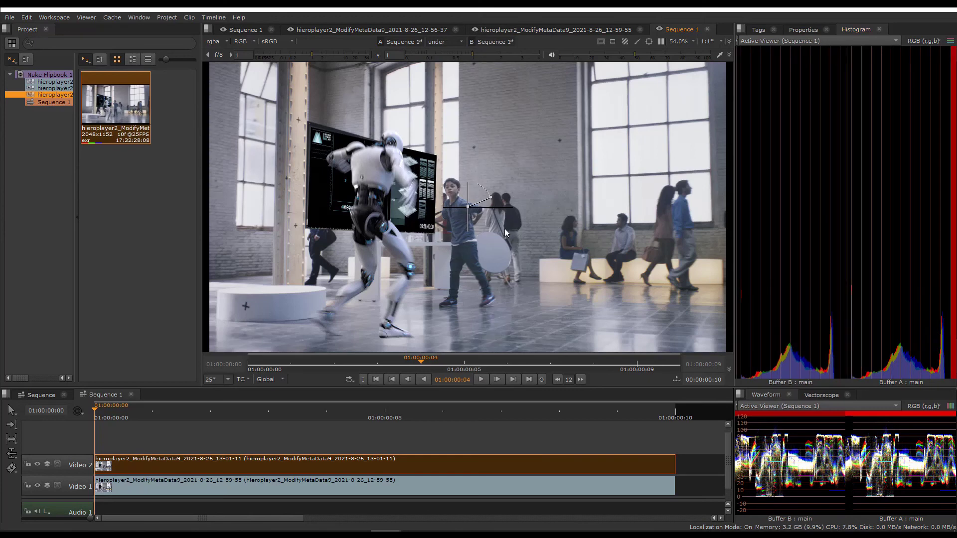
Switch to the Sync Session workspace and open the Host session setup dialog
{"action": "left_click", "coordinate": [54, 17]}
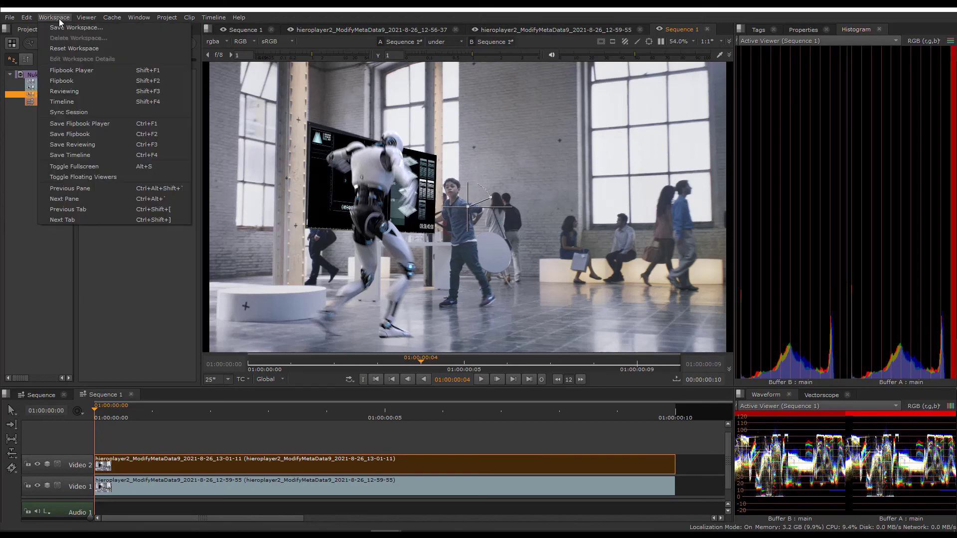
{"action": "left_click", "coordinate": [110, 112]}
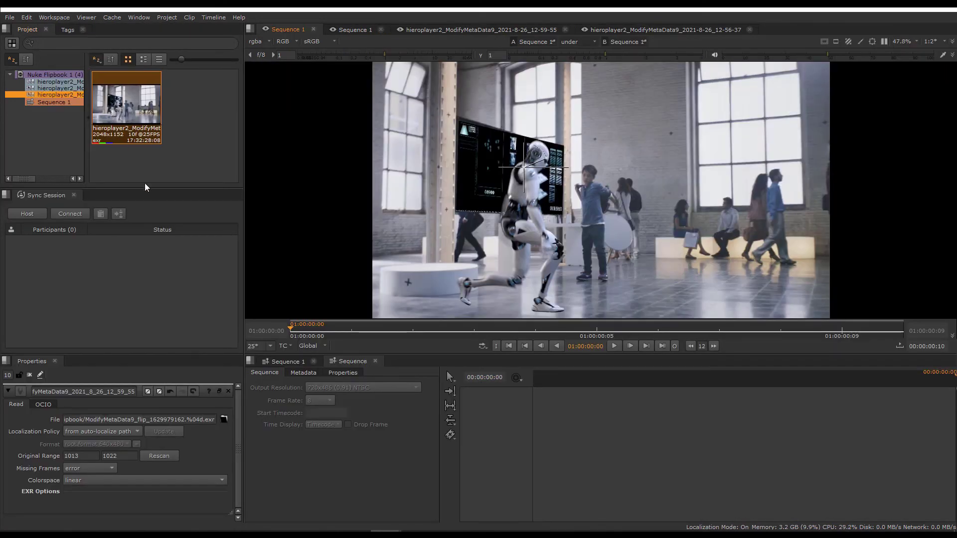
{"action": "left_click", "coordinate": [27, 214]}
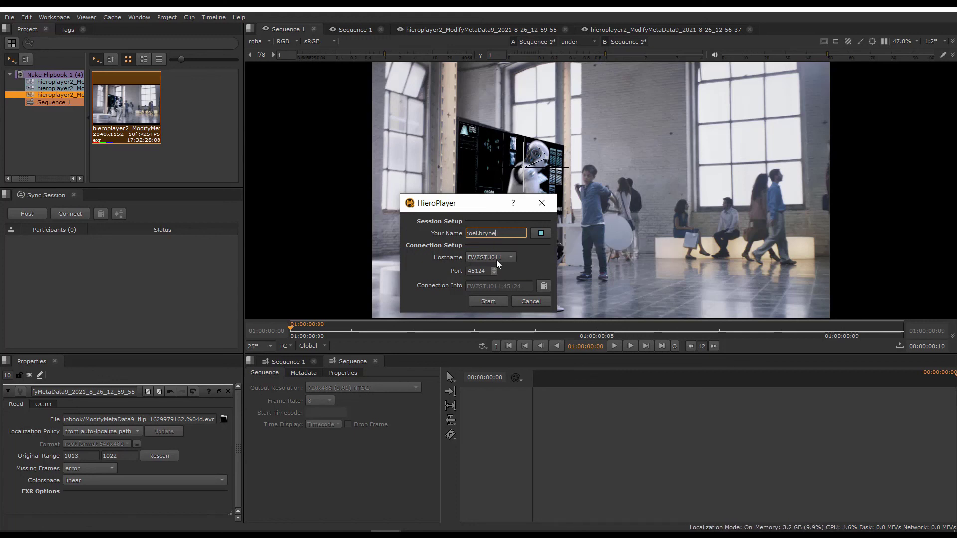
Cancel session hosting and scroll the HieroPlayer free-with-Nuke page down to Continuity
{"action": "left_click", "coordinate": [528, 301]}
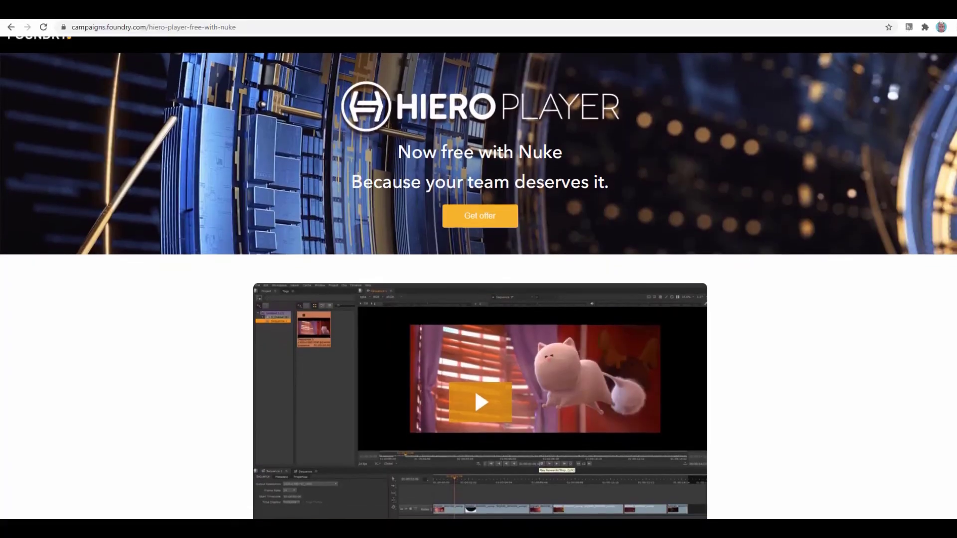
{"action": "scroll", "coordinate": [478, 278], "scroll_direction": "down", "scroll_amount": 4}
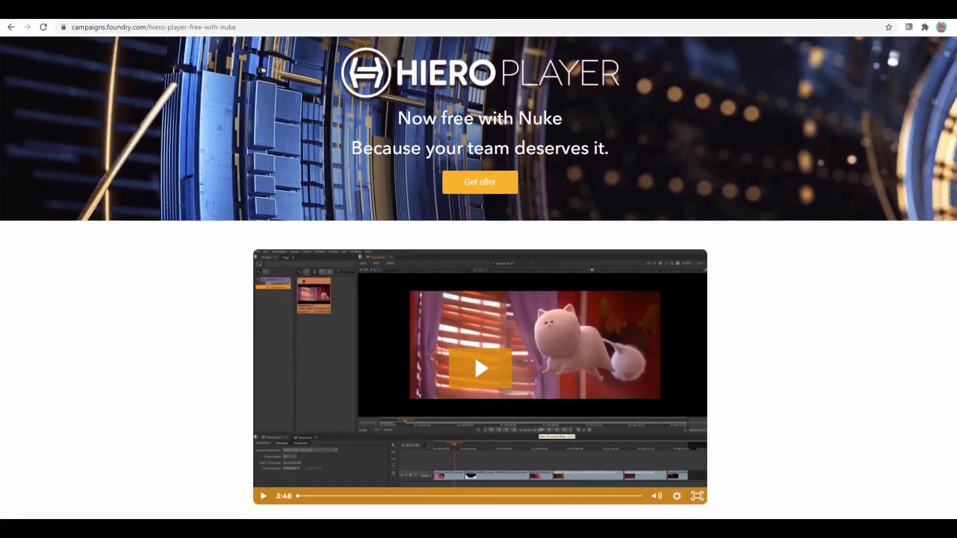
{"action": "scroll", "coordinate": [479, 278], "scroll_direction": "down", "scroll_amount": 4}
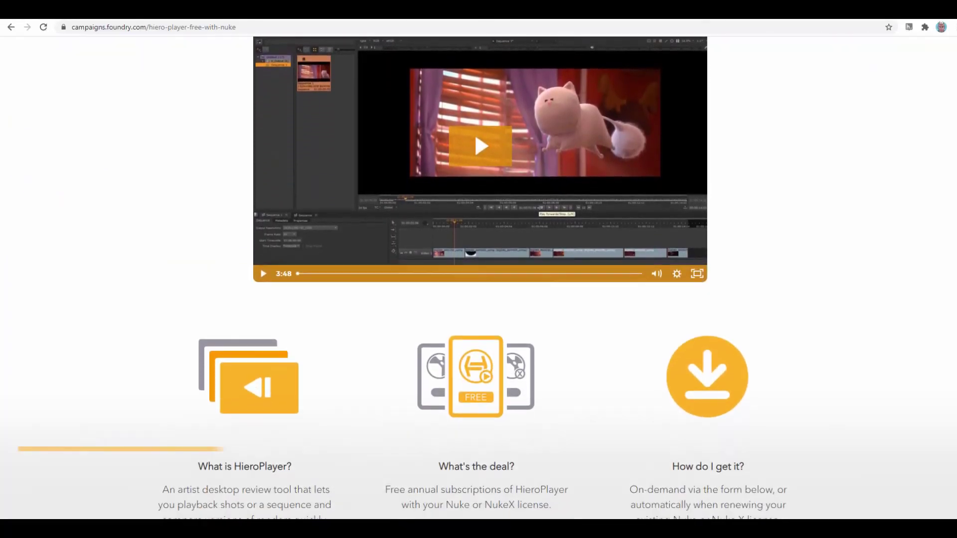
{"action": "scroll", "coordinate": [479, 278], "scroll_direction": "down", "scroll_amount": 4}
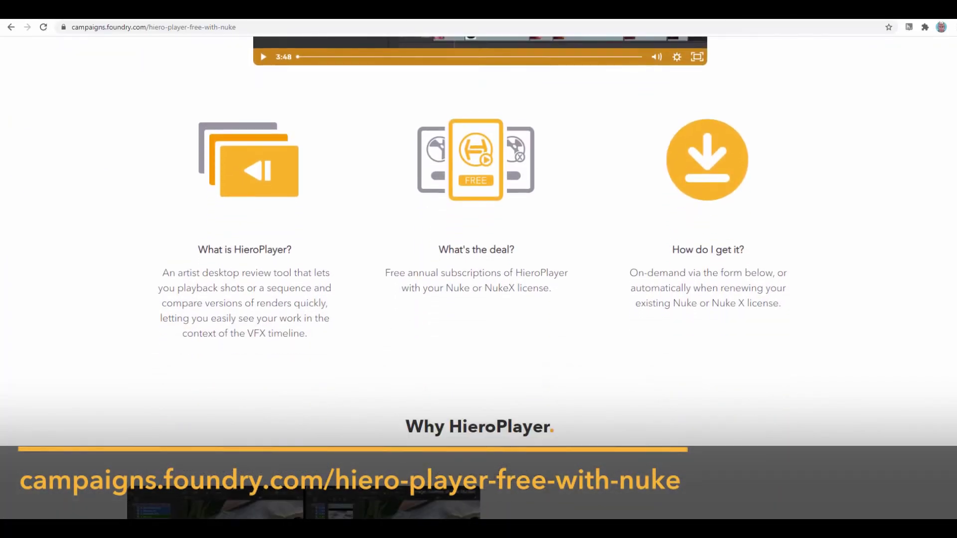
{"action": "scroll", "coordinate": [479, 278], "scroll_direction": "down", "scroll_amount": 4}
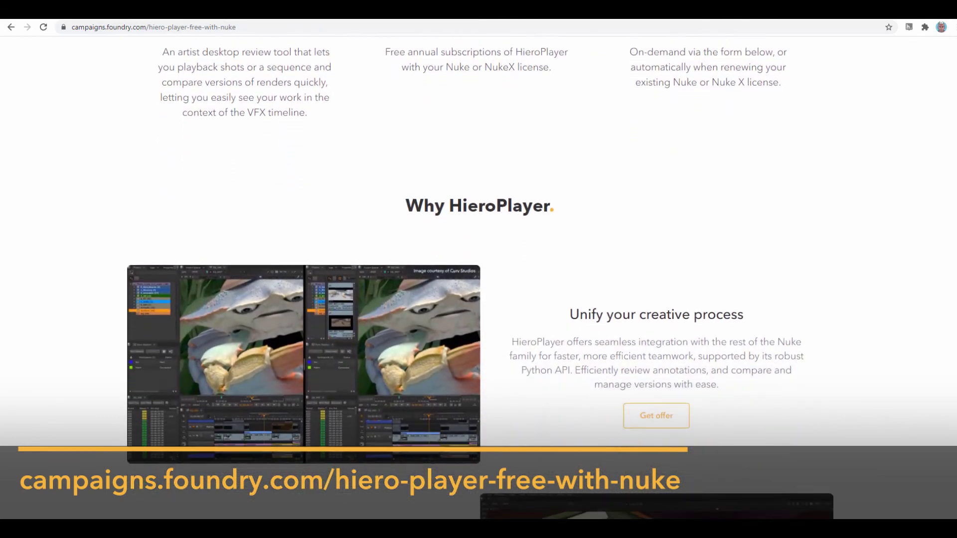
{"action": "scroll", "coordinate": [478, 278], "scroll_direction": "down", "scroll_amount": 3}
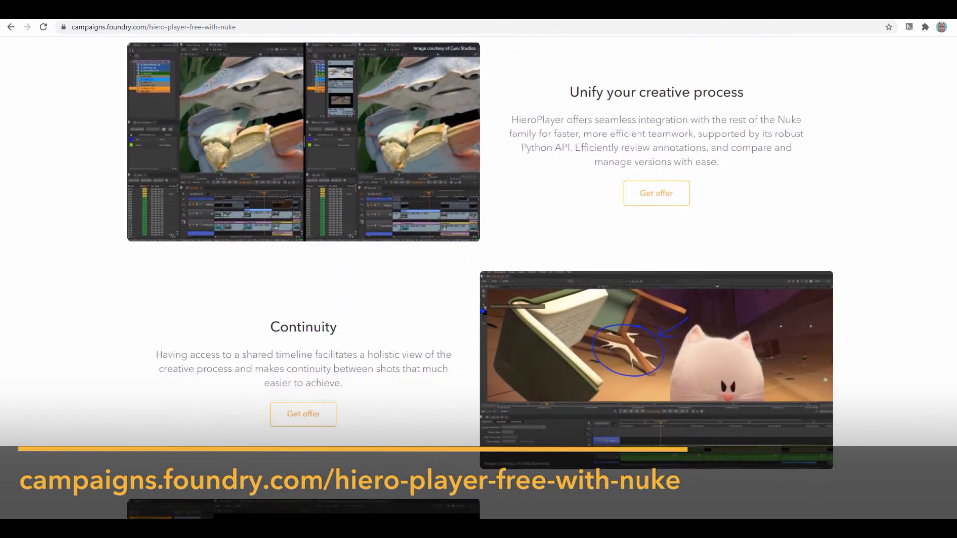